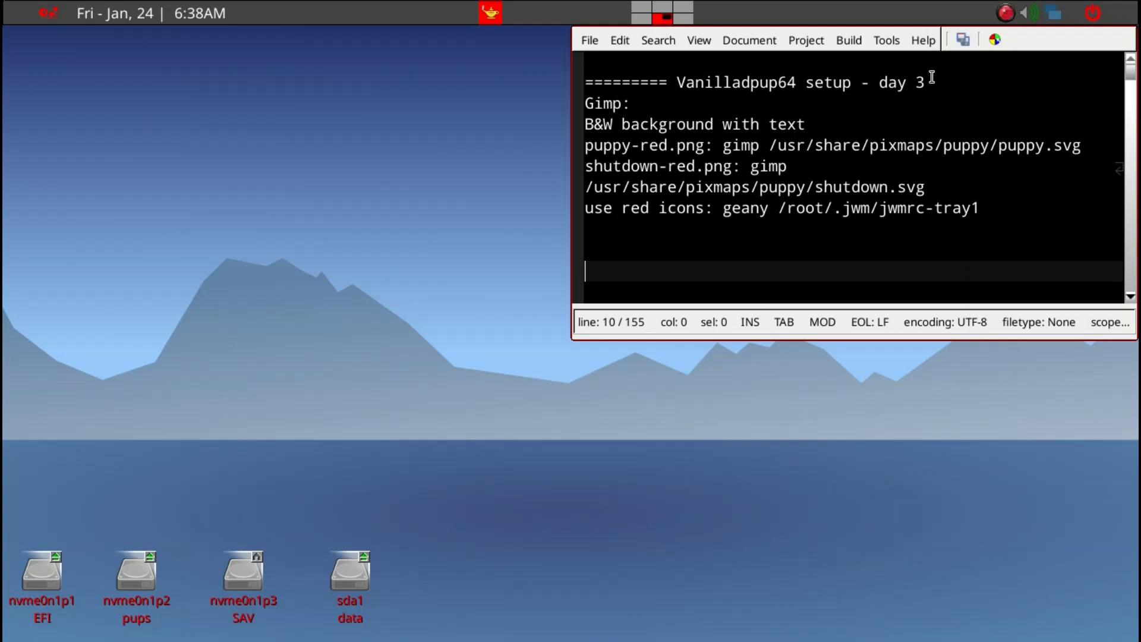
# Step: Inspect the file manager's Pinboard options for desktop icon text colour, shadow and font, and close the options and folder window
pyautogui.click(931, 79)
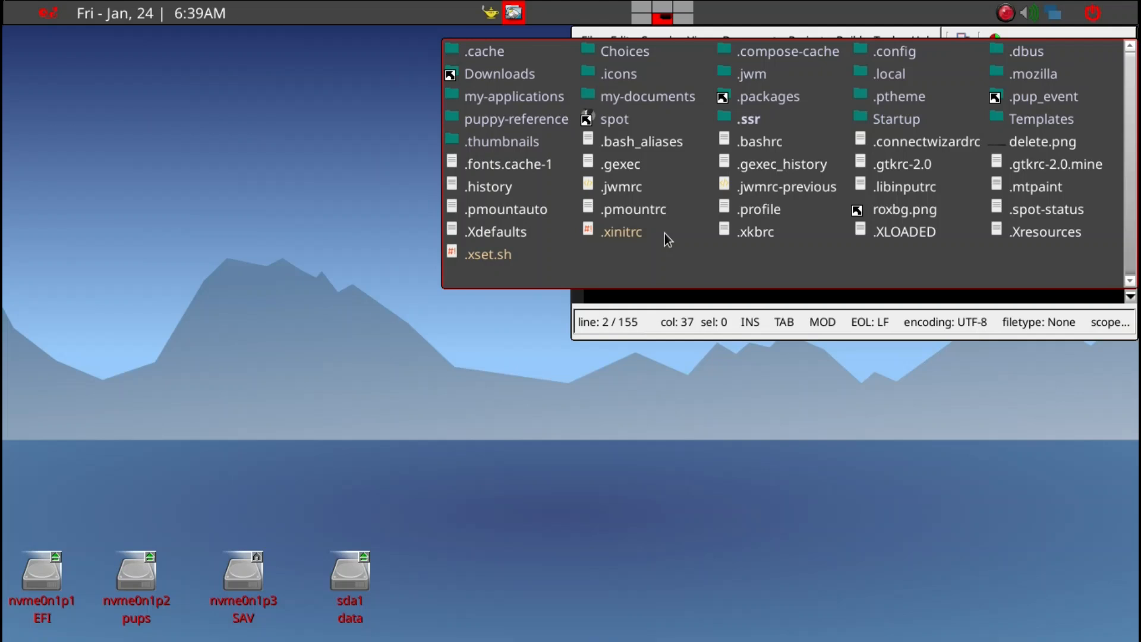
pyautogui.rightClick(650, 273)
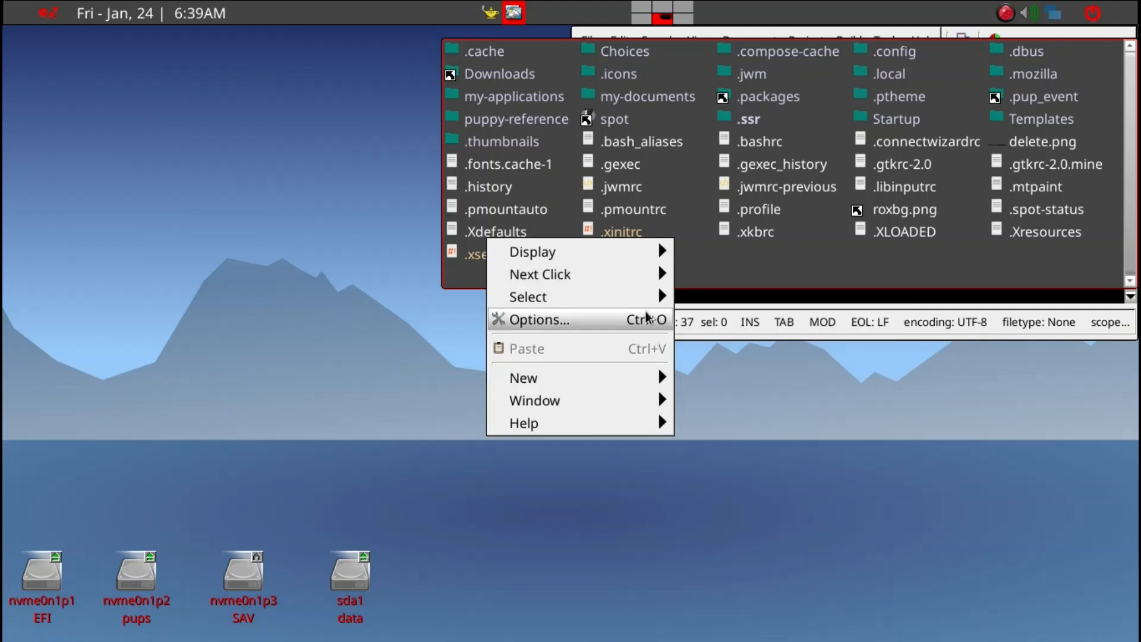
pyautogui.click(633, 313)
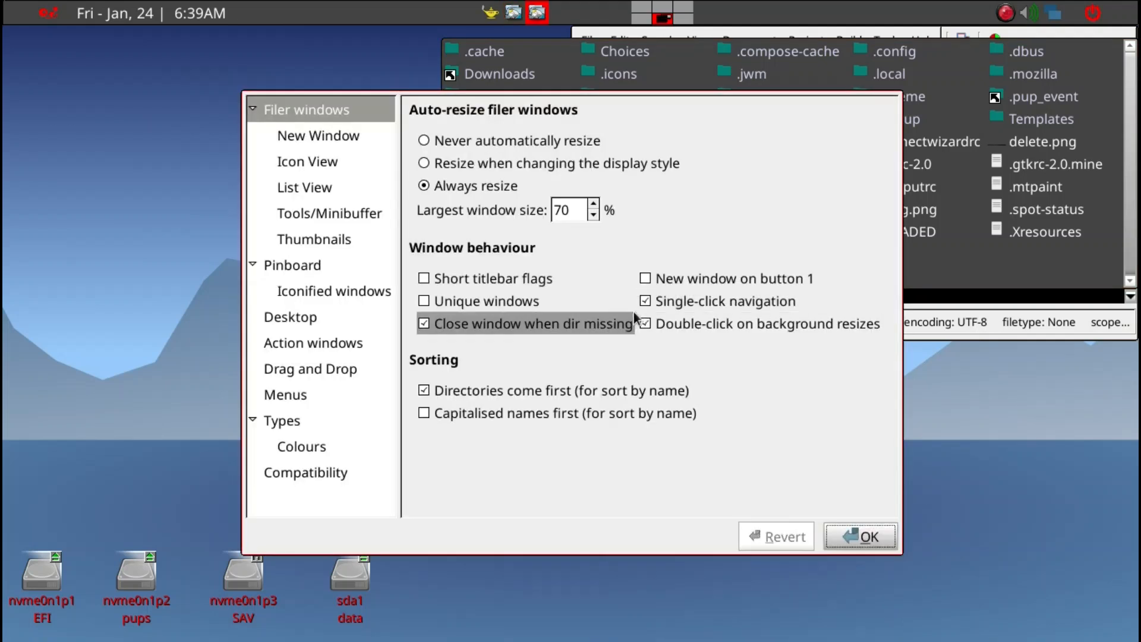
pyautogui.click(296, 269)
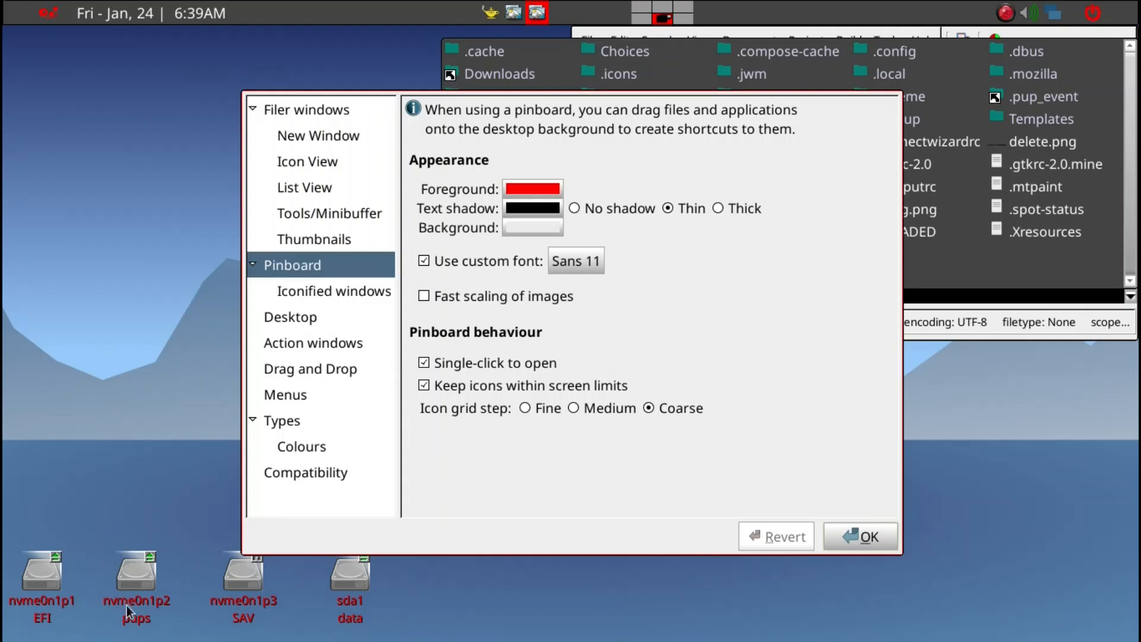
pyautogui.click(839, 536)
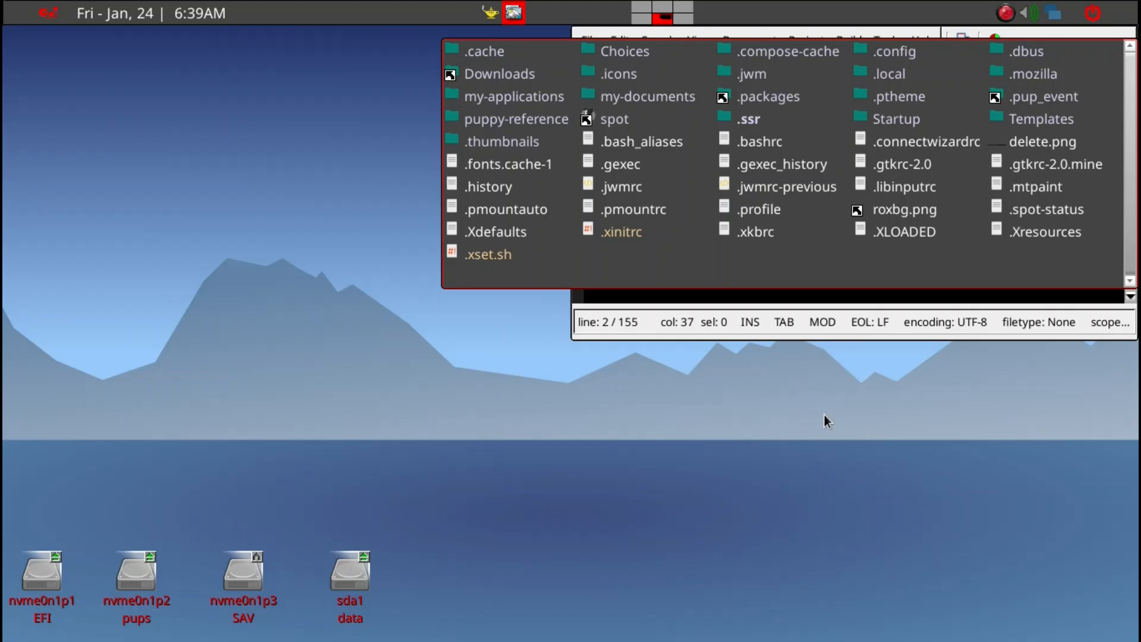
pyautogui.hotkey('ctrl', 'q')
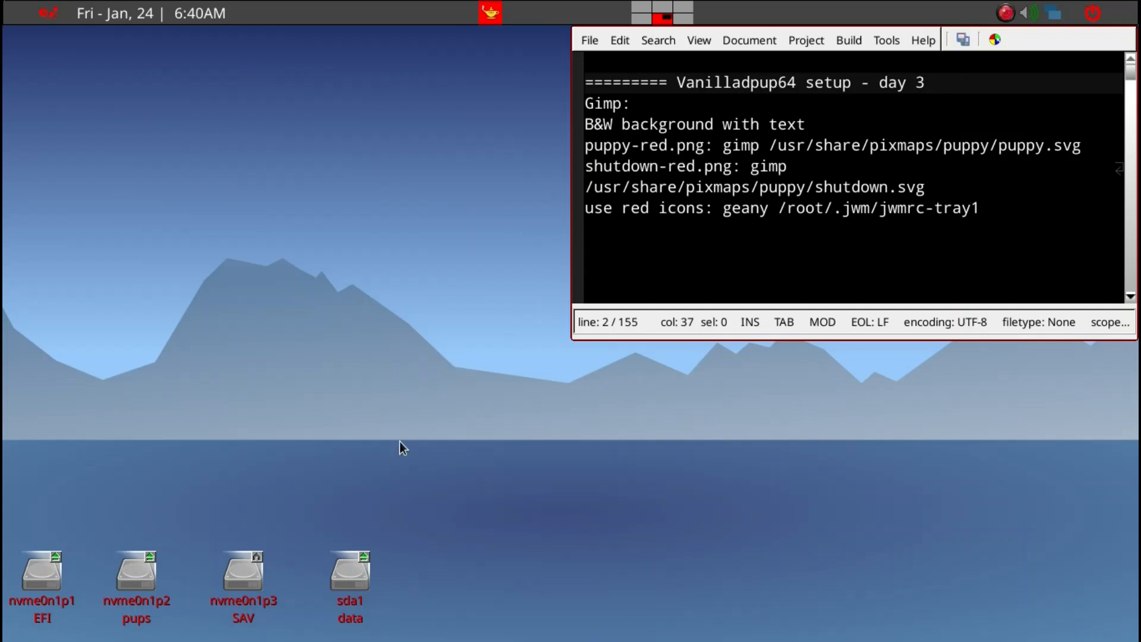
# Step: Open the desktop backdrop settings and show the folder containing the current background image
pyautogui.rightClick(337, 578)
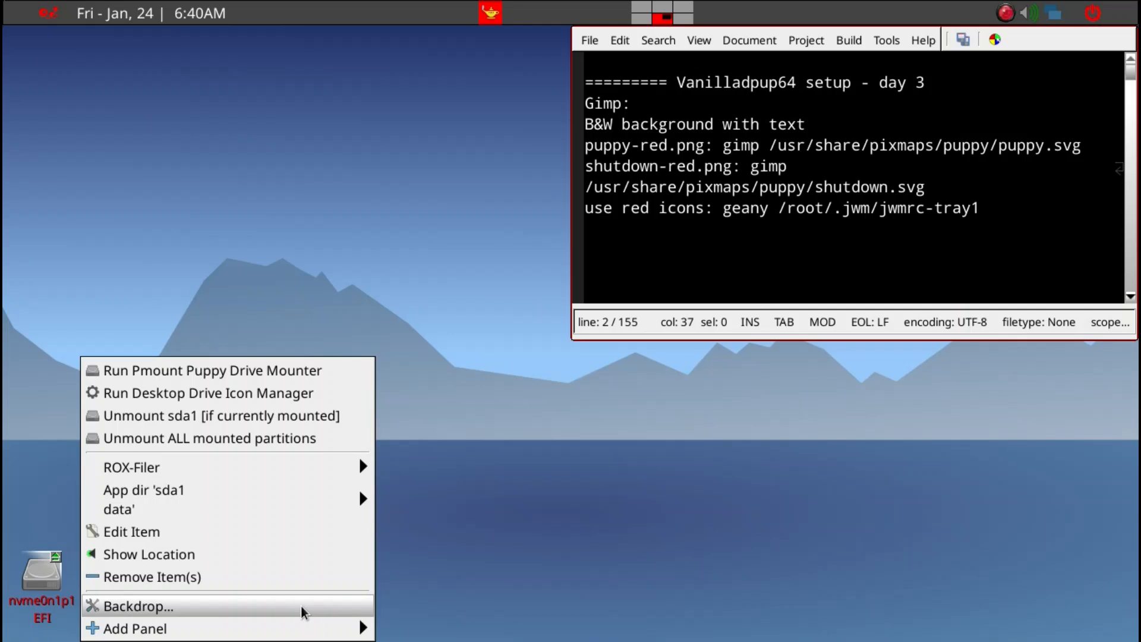
pyautogui.click(302, 608)
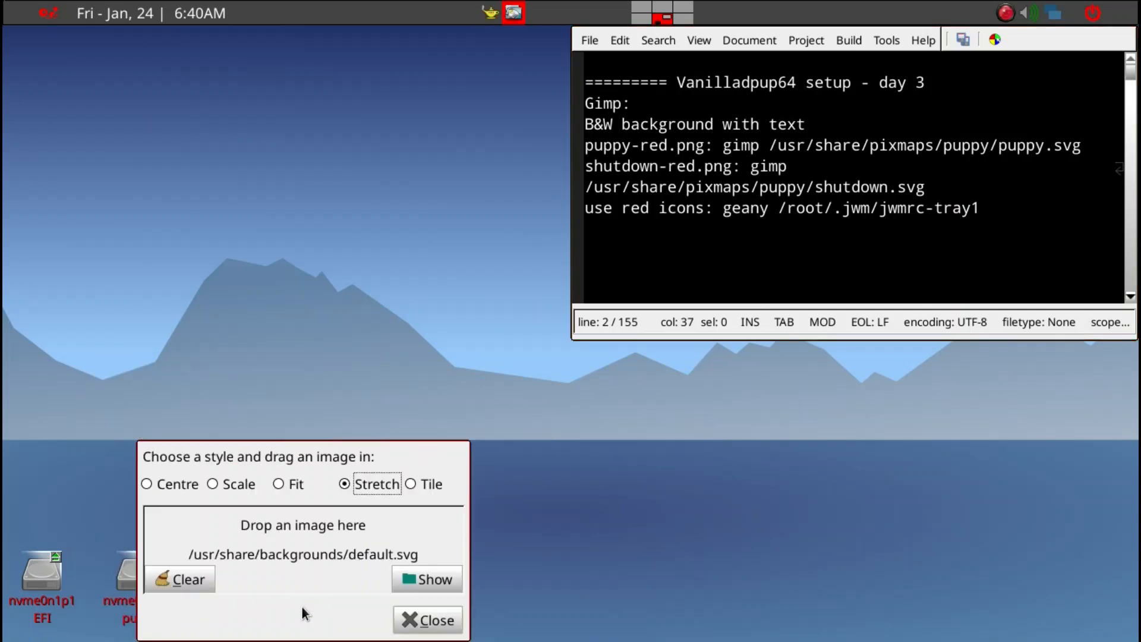
pyautogui.click(412, 573)
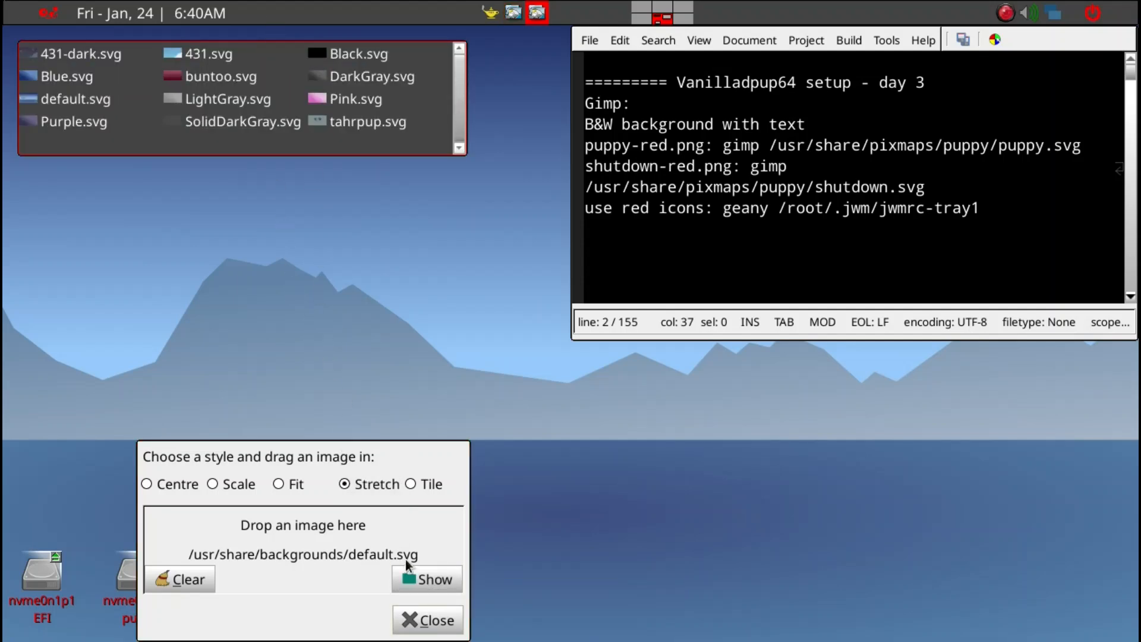
pyautogui.rightClick(99, 105)
pyautogui.moveTo(100, 105)
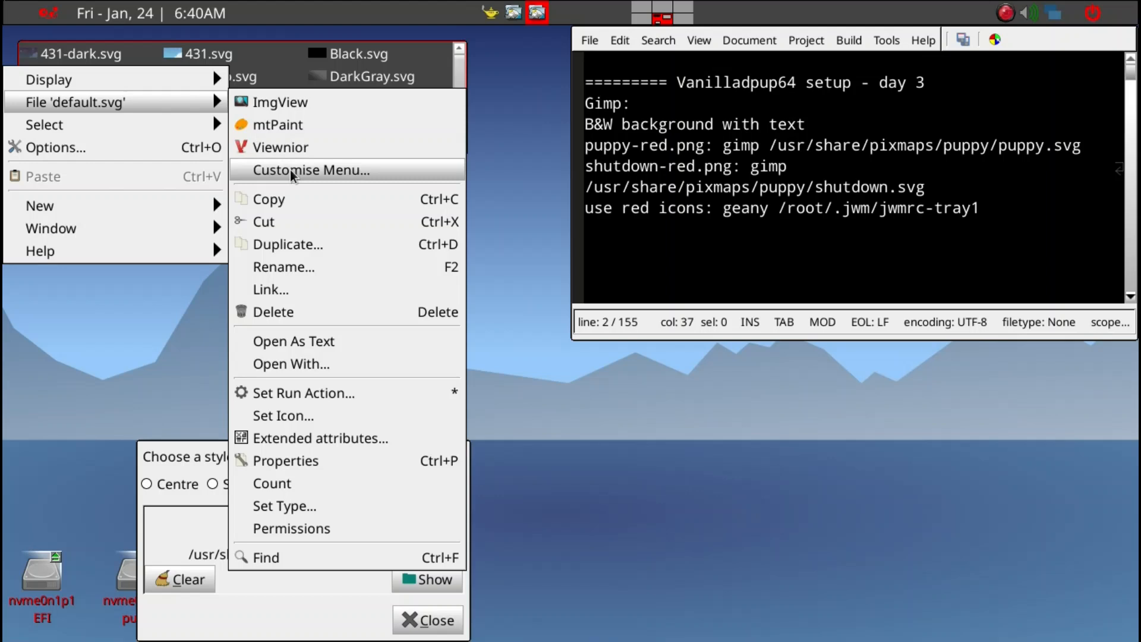
pyautogui.click(420, 63)
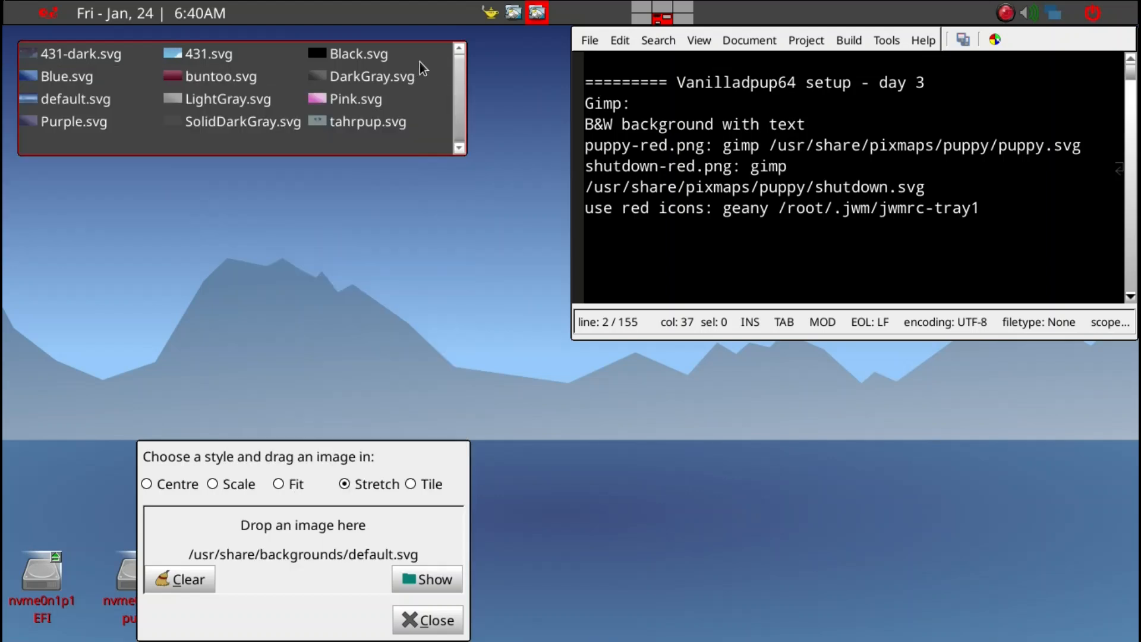
# Step: Launch GIMP and import default.svg from the backgrounds folder at 4096 × 2304 px and 90 pixels/in
pyautogui.hotkey('ctrl', 'space')
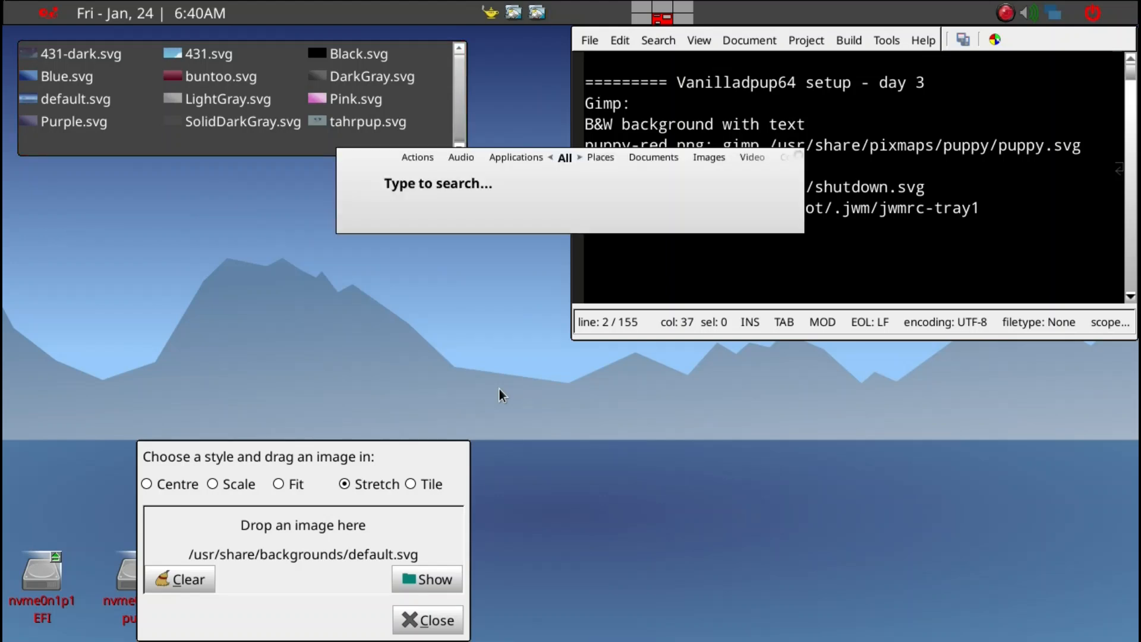
pyautogui.write('gimp')
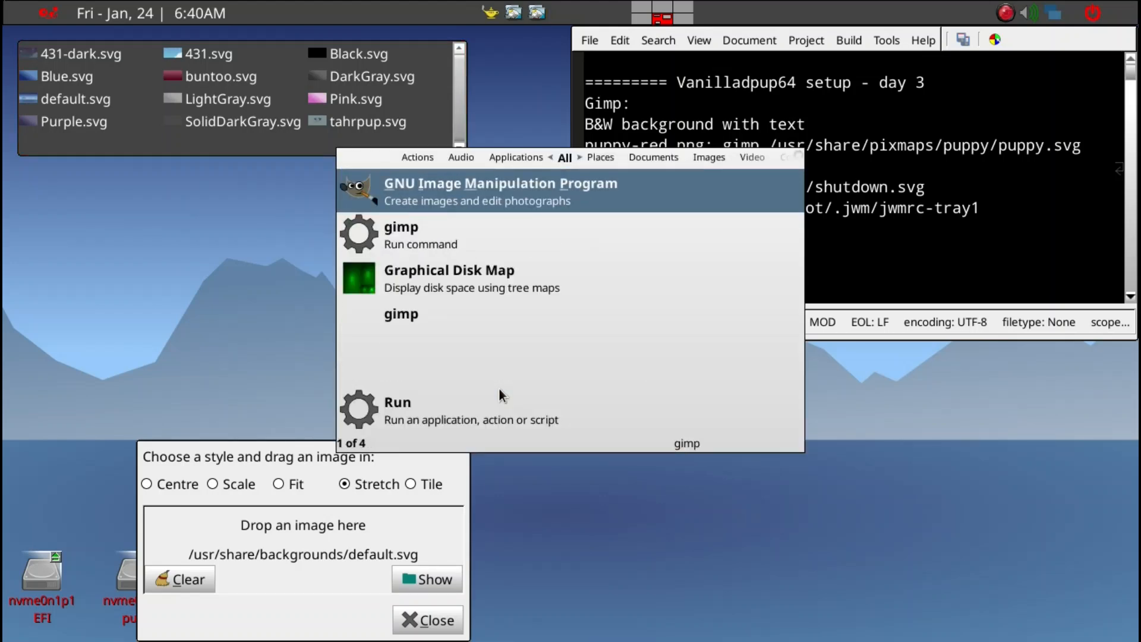
pyautogui.press('Return')
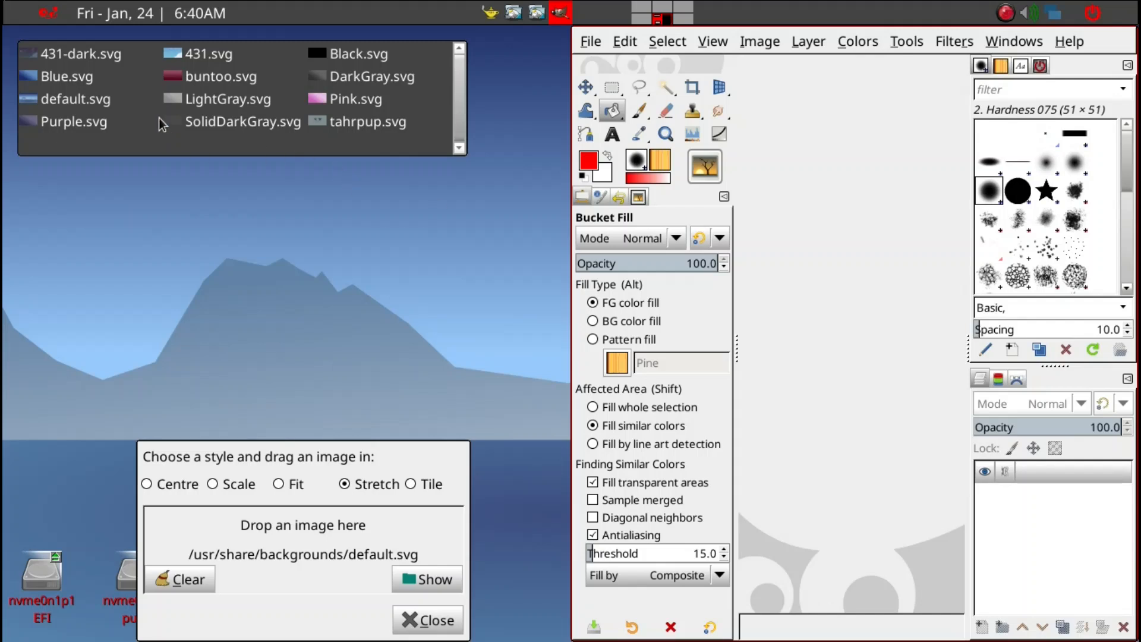
pyautogui.moveTo(97, 102); pyautogui.dragTo(807, 177)
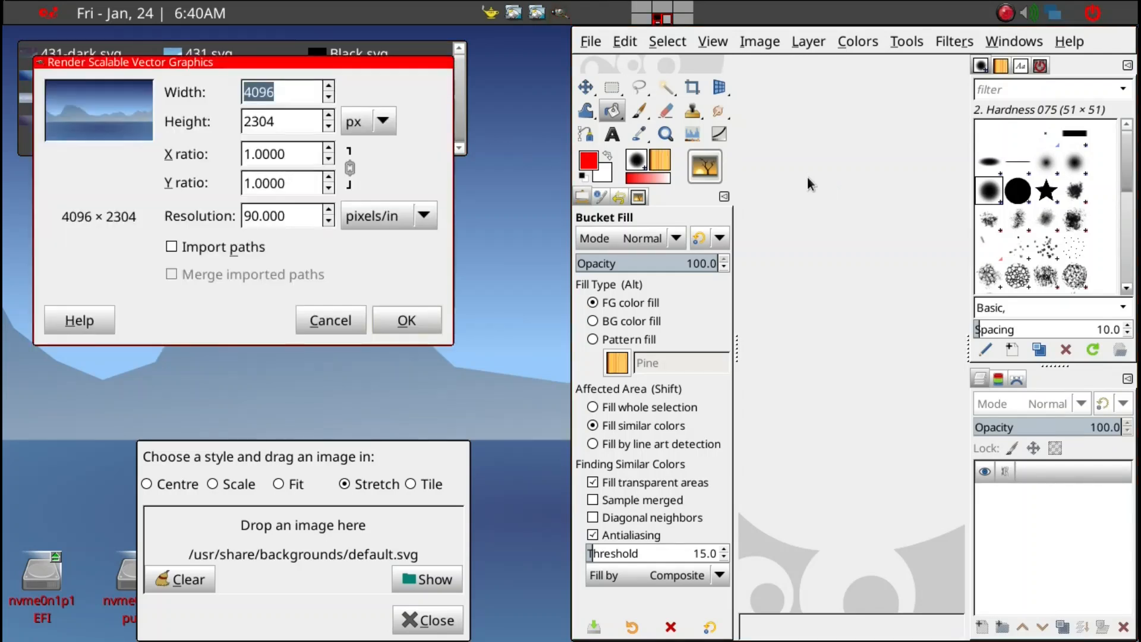
pyautogui.click(426, 322)
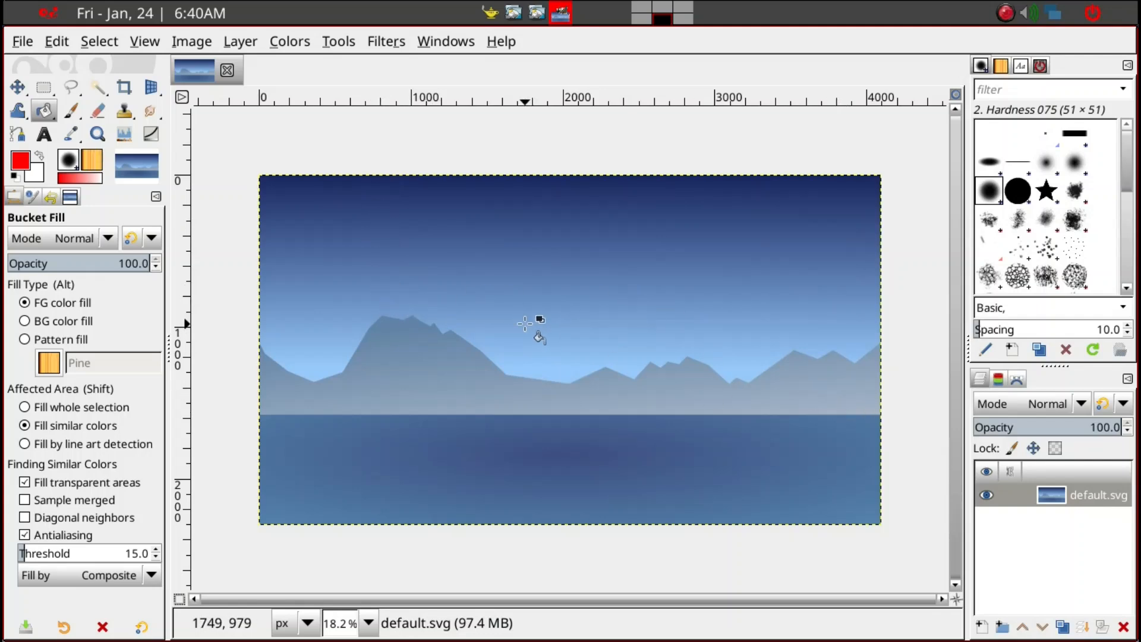
# Step: Desaturate the background image using the Luminance mode
pyautogui.click(289, 40)
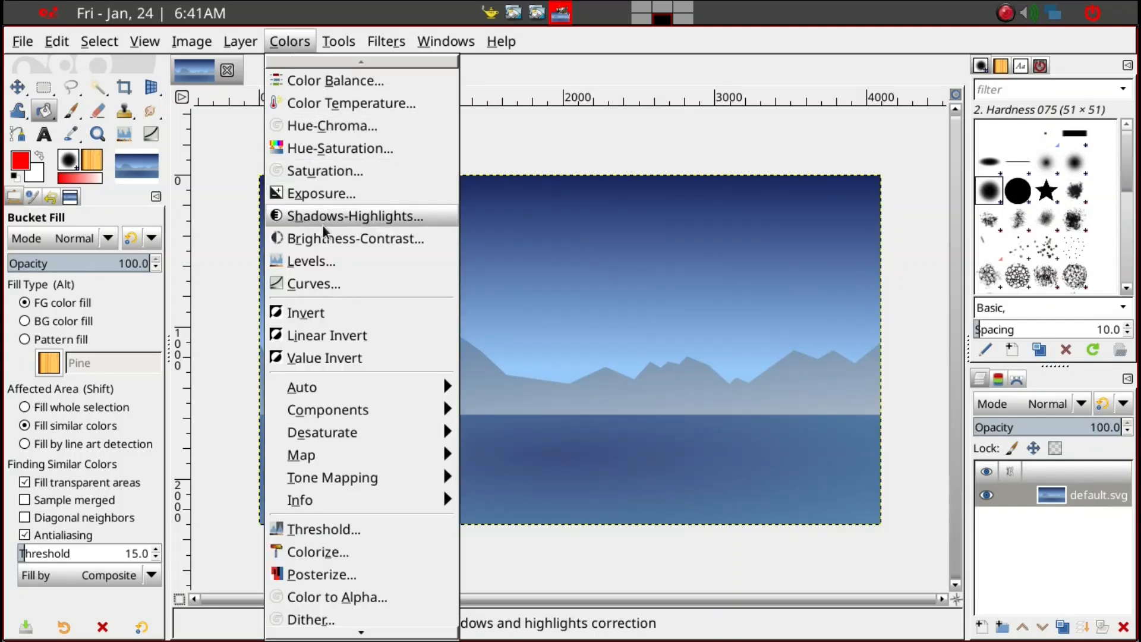
pyautogui.moveTo(336, 433)
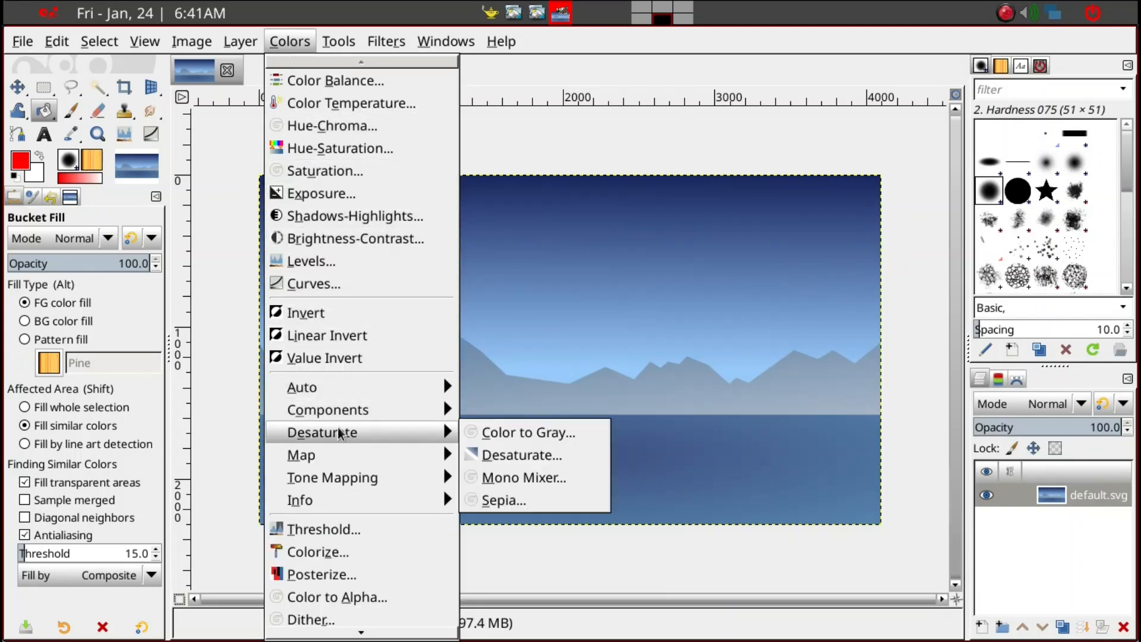
pyautogui.click(498, 459)
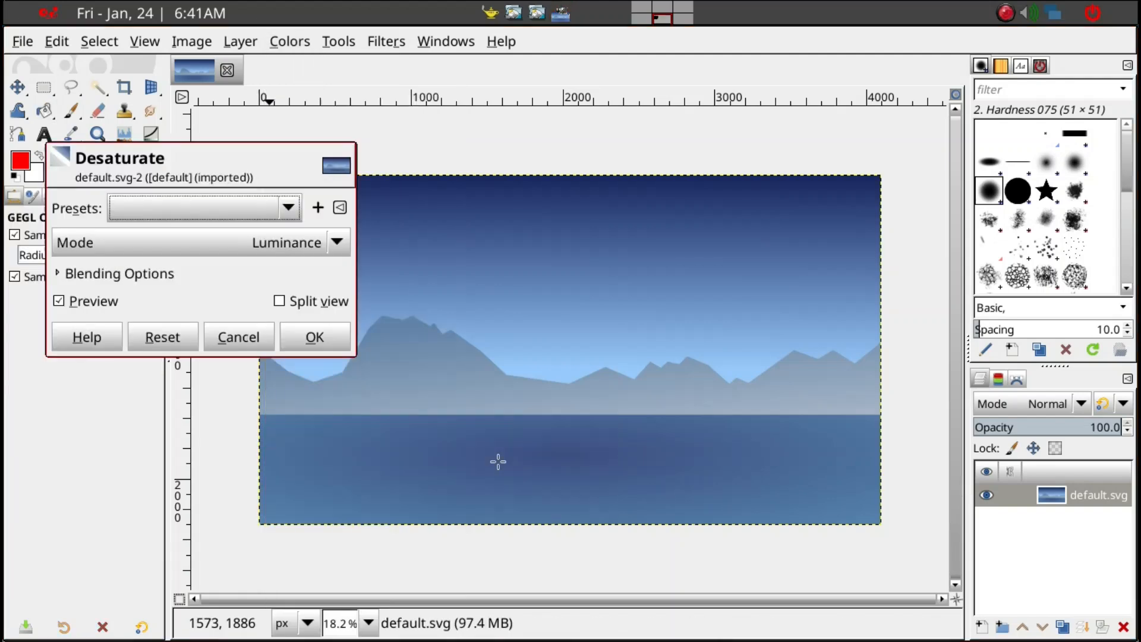
pyautogui.click(315, 336)
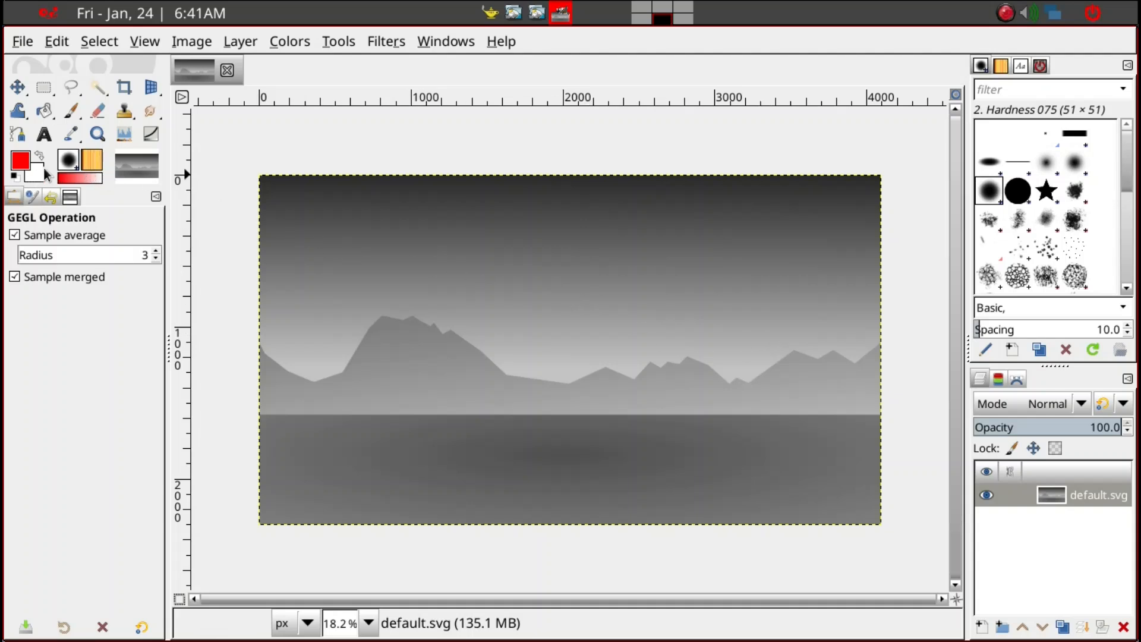
# Step: Darken the image with a smooth Value curve, moving a midpoint to about input 138, output 59
pyautogui.click(151, 134)
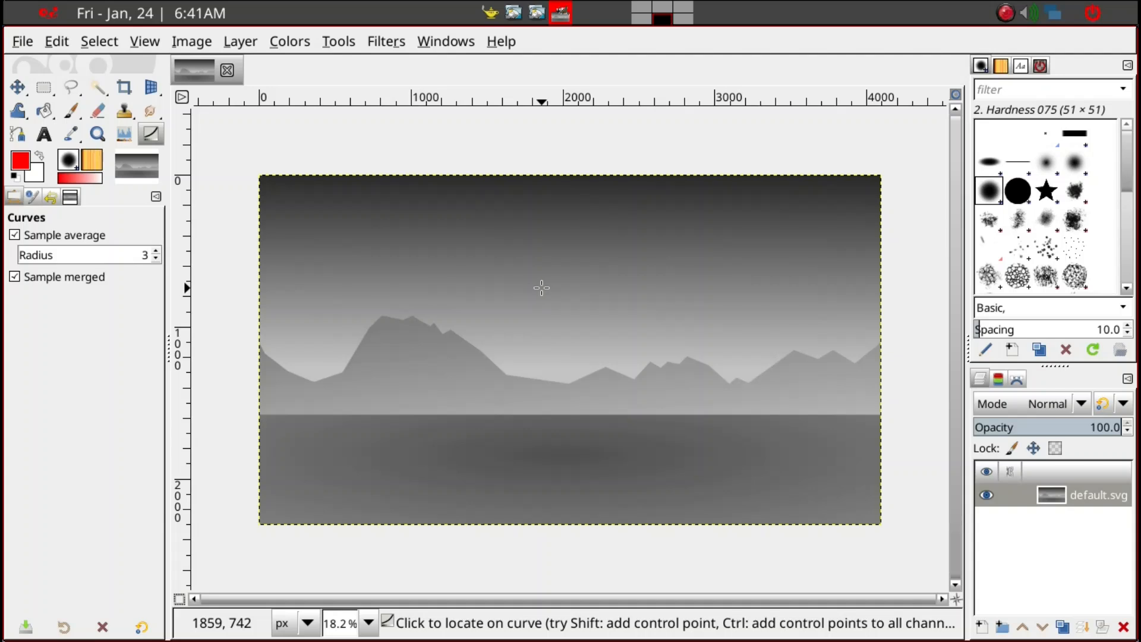
pyautogui.click(313, 216)
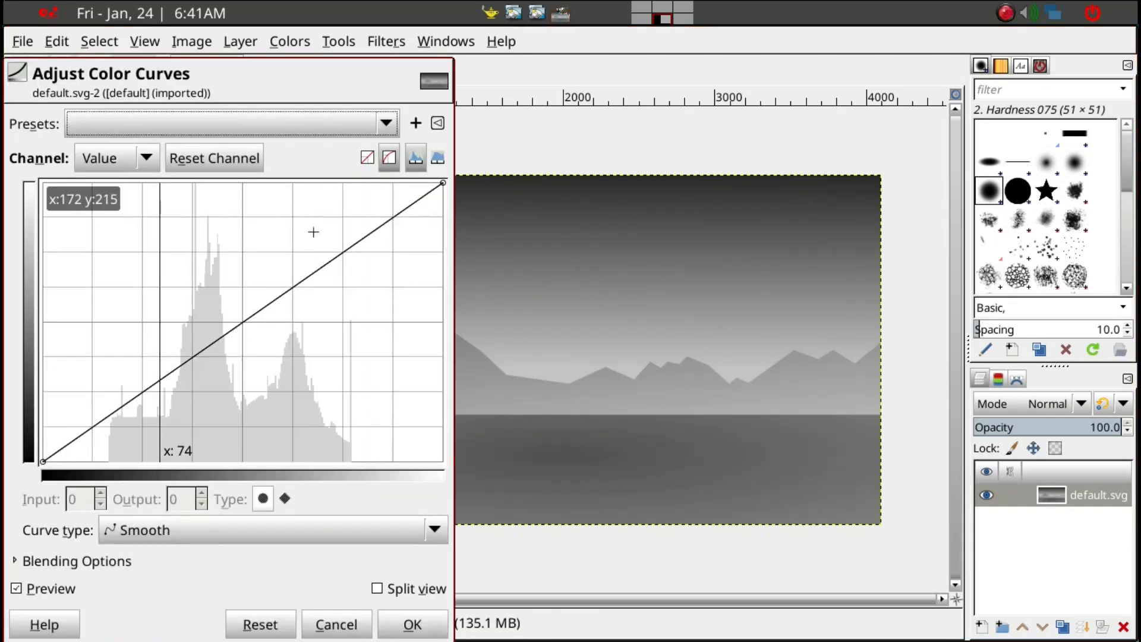
pyautogui.moveTo(236, 337); pyautogui.dragTo(260, 397)
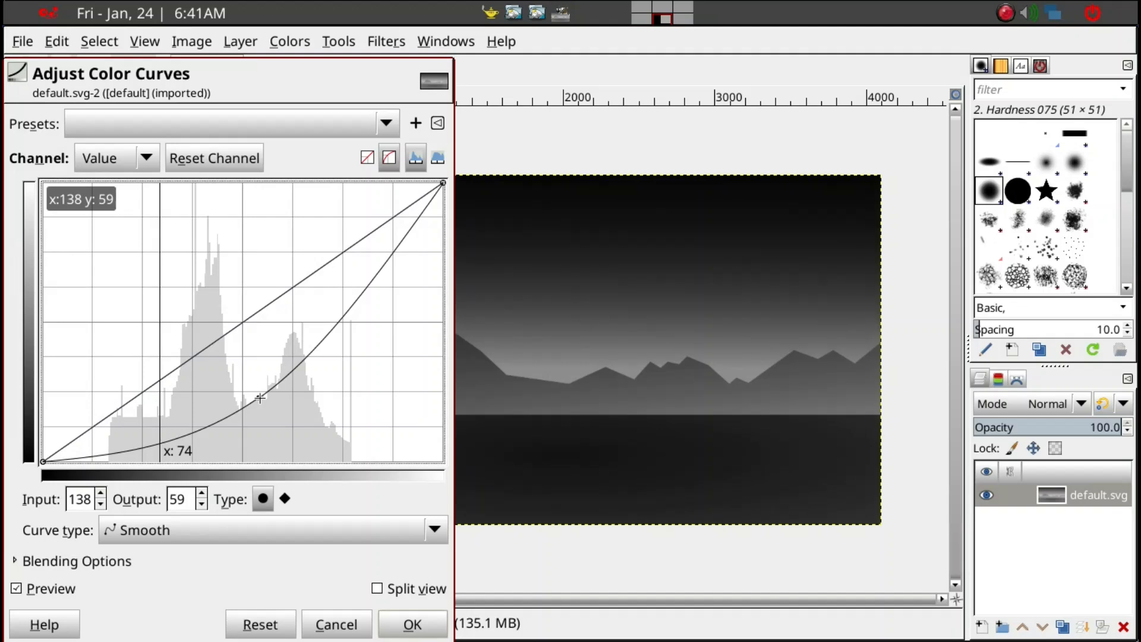
pyautogui.click(409, 637)
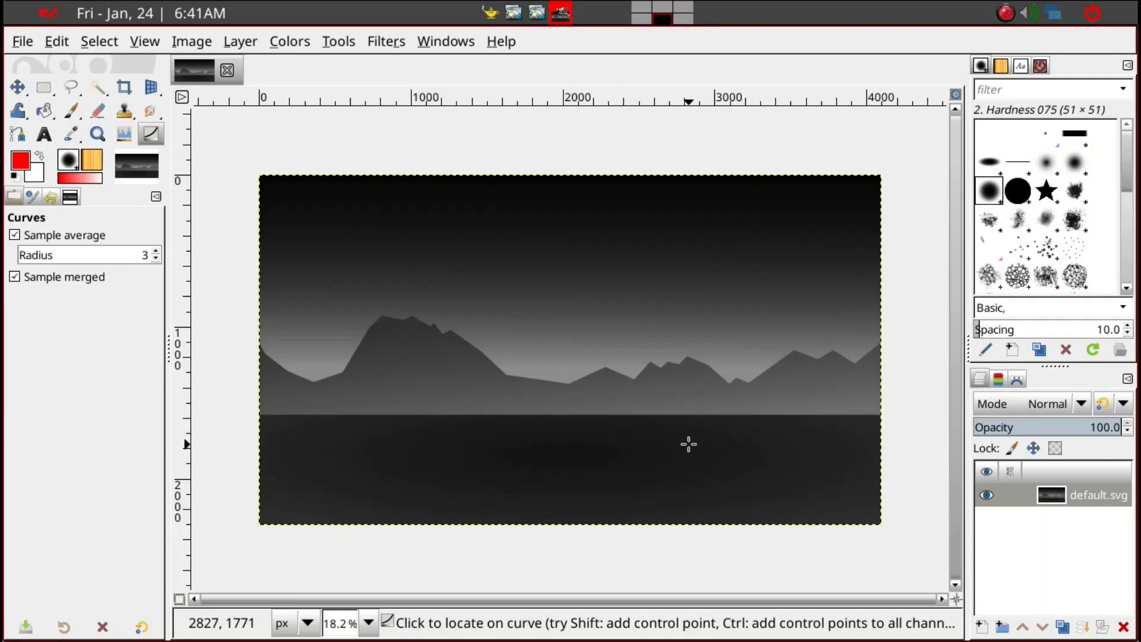
# Step: Set the Text tool's font size to 80 px
pyautogui.click(48, 134)
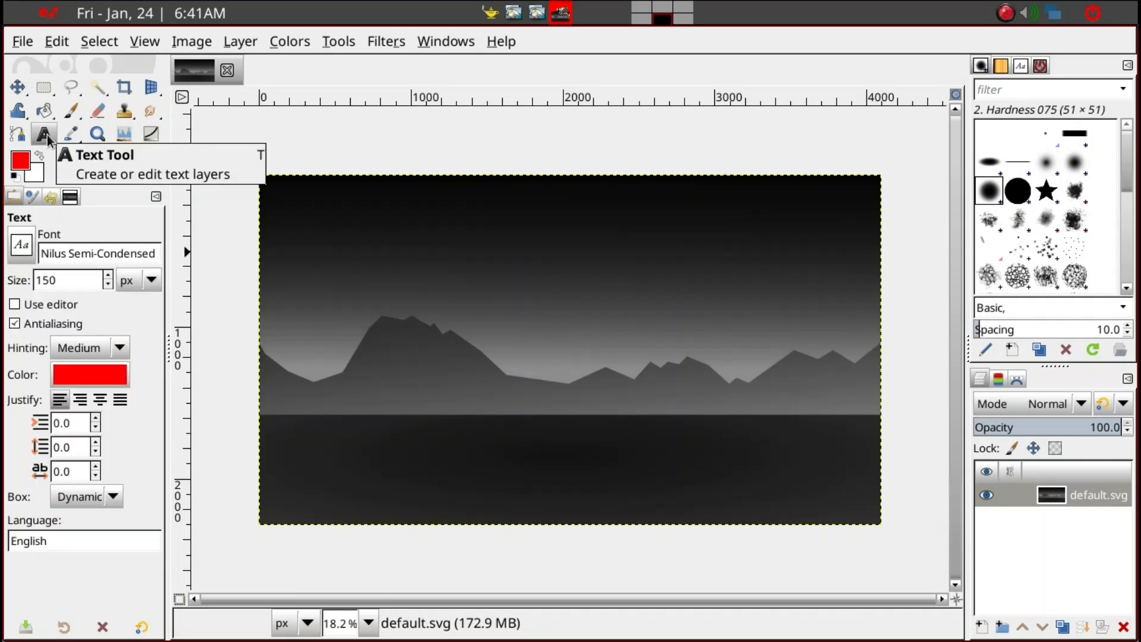
pyautogui.moveTo(65, 280); pyautogui.dragTo(28, 278)
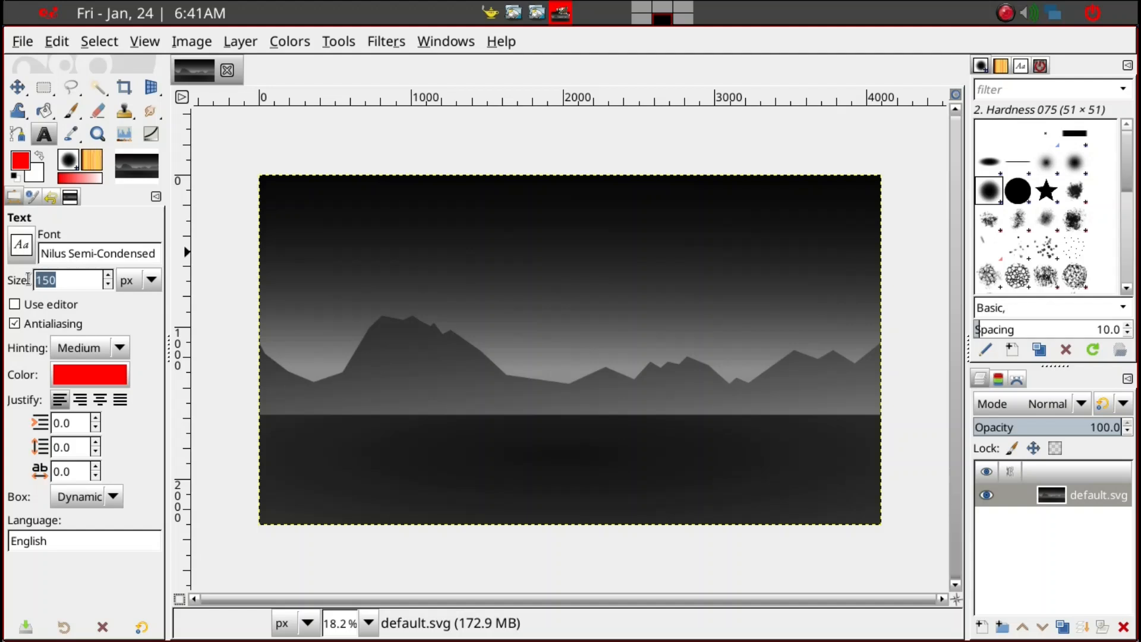
pyautogui.press('BackSpace')
pyautogui.write('80')
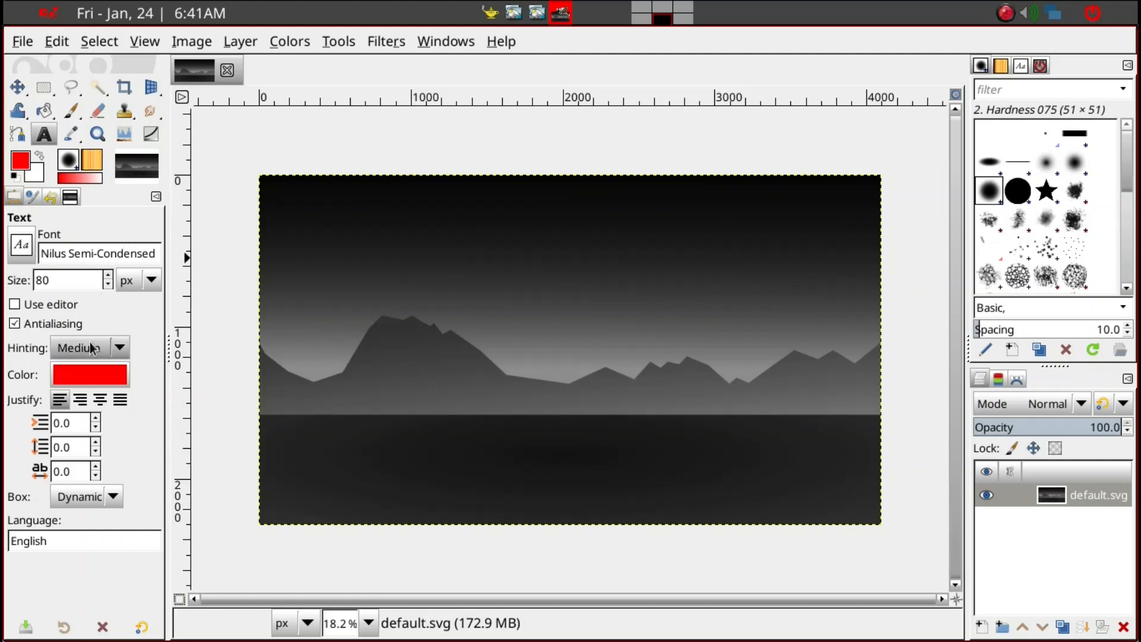
# Step: Set the text colour to the light grey 8d8d8d sampled from the image just above the mountains
pyautogui.click(74, 378)
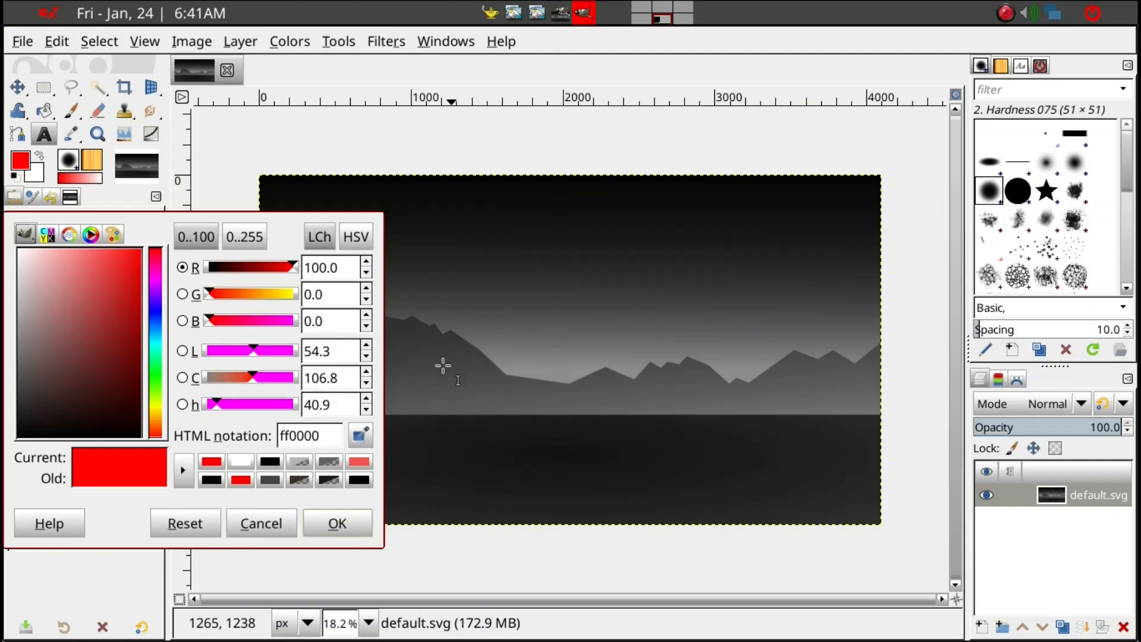
pyautogui.click(366, 439)
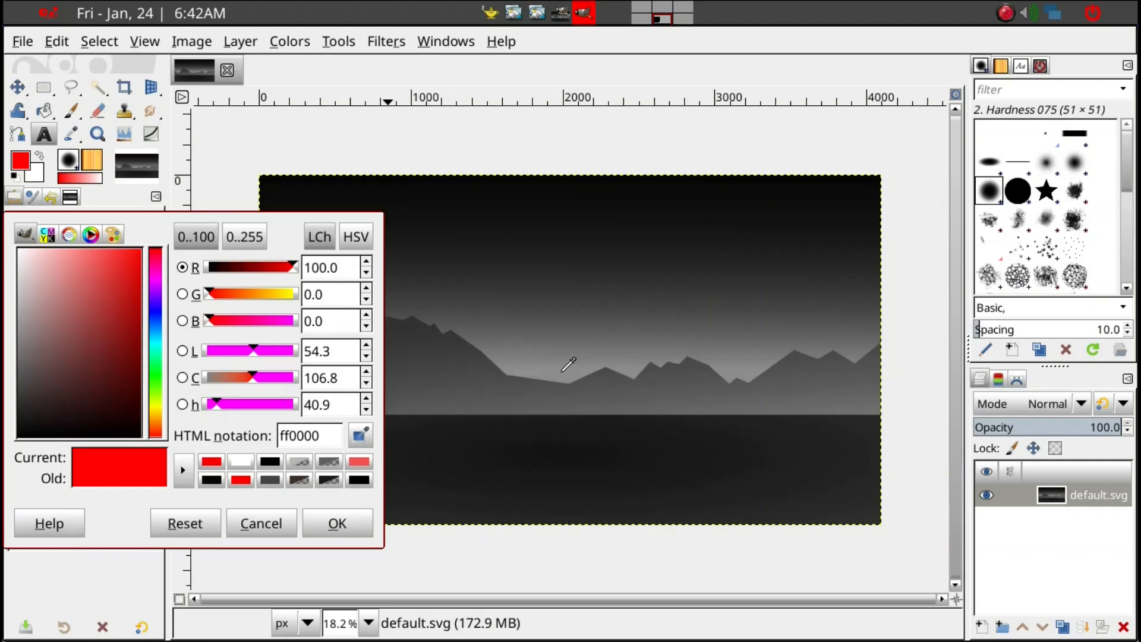
pyautogui.click(511, 370)
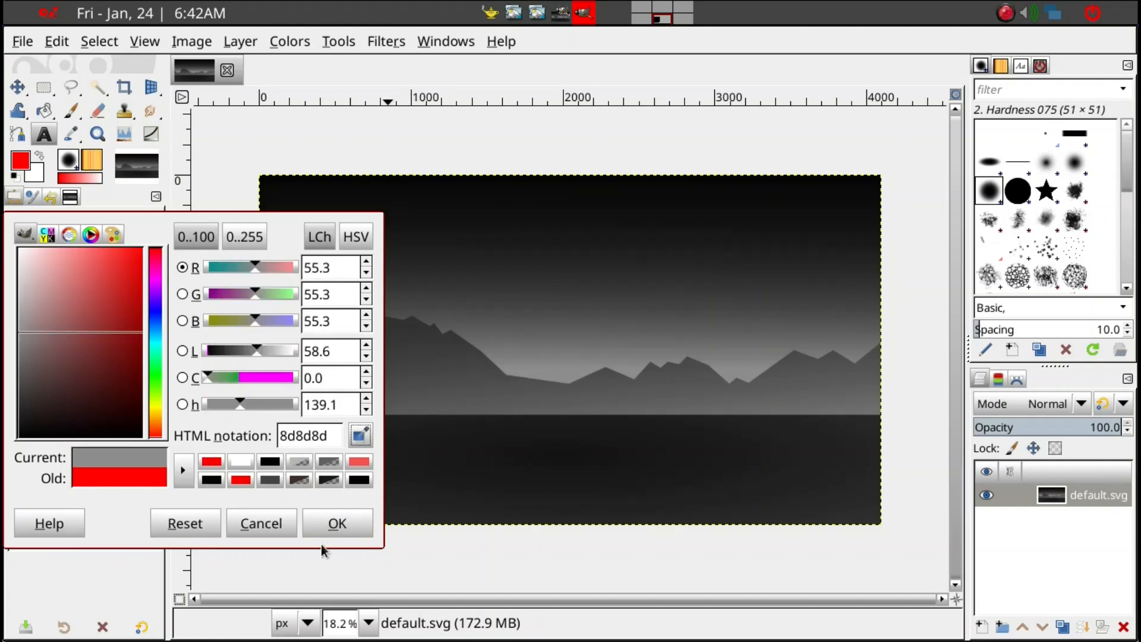
pyautogui.click(337, 523)
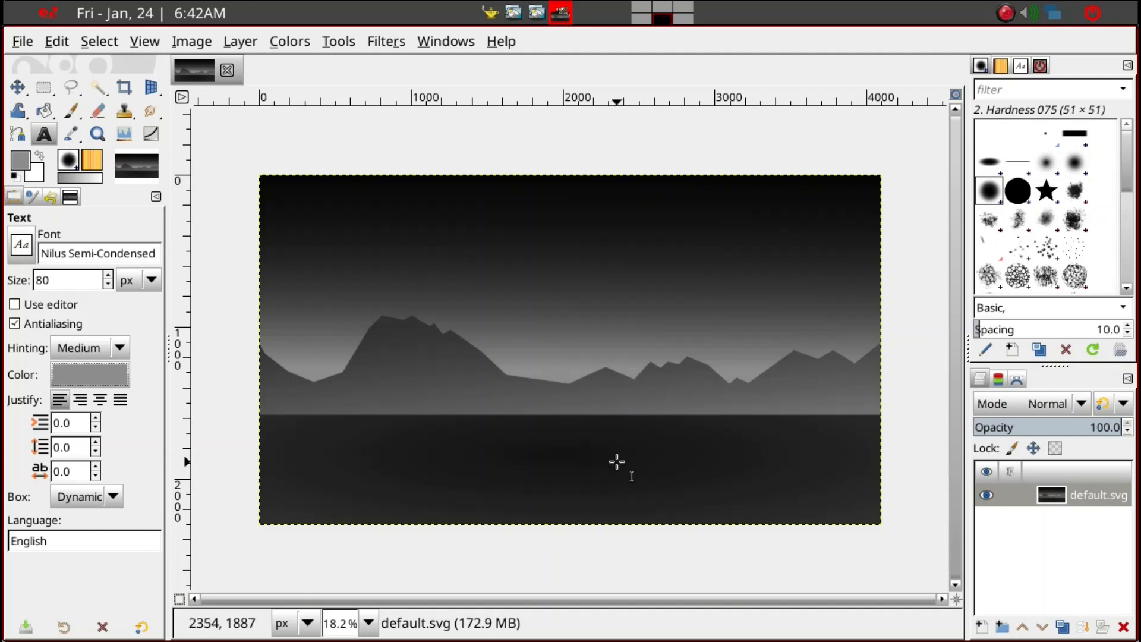
# Step: Add the text "VanillaDpup64" on the dark water, right of the image's centre
pyautogui.click(657, 465)
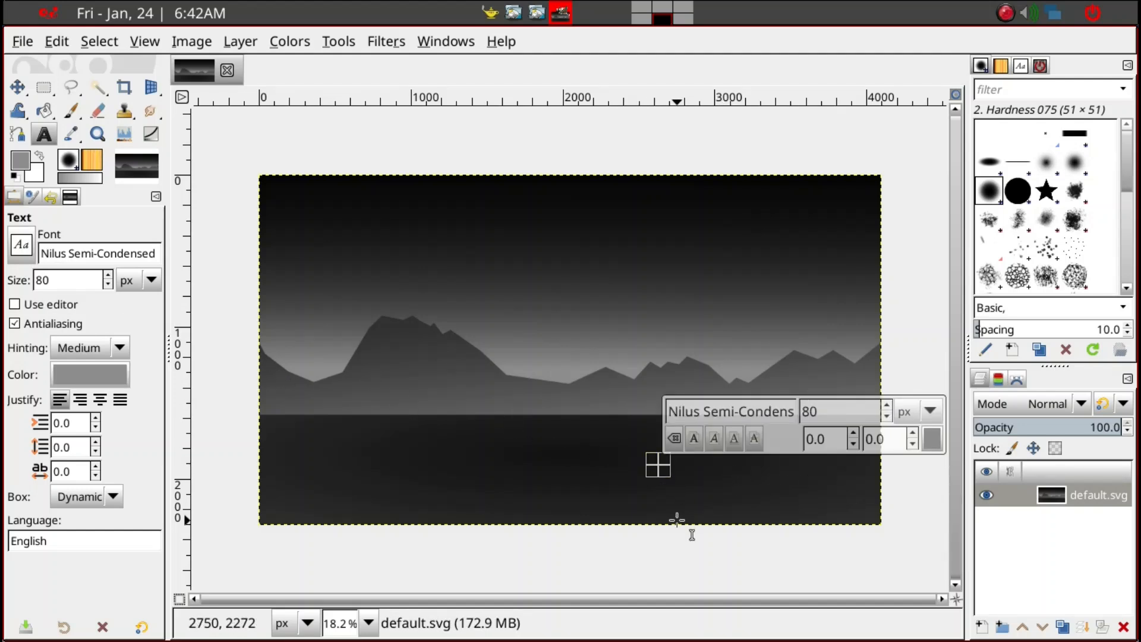
pyautogui.write('Vani')
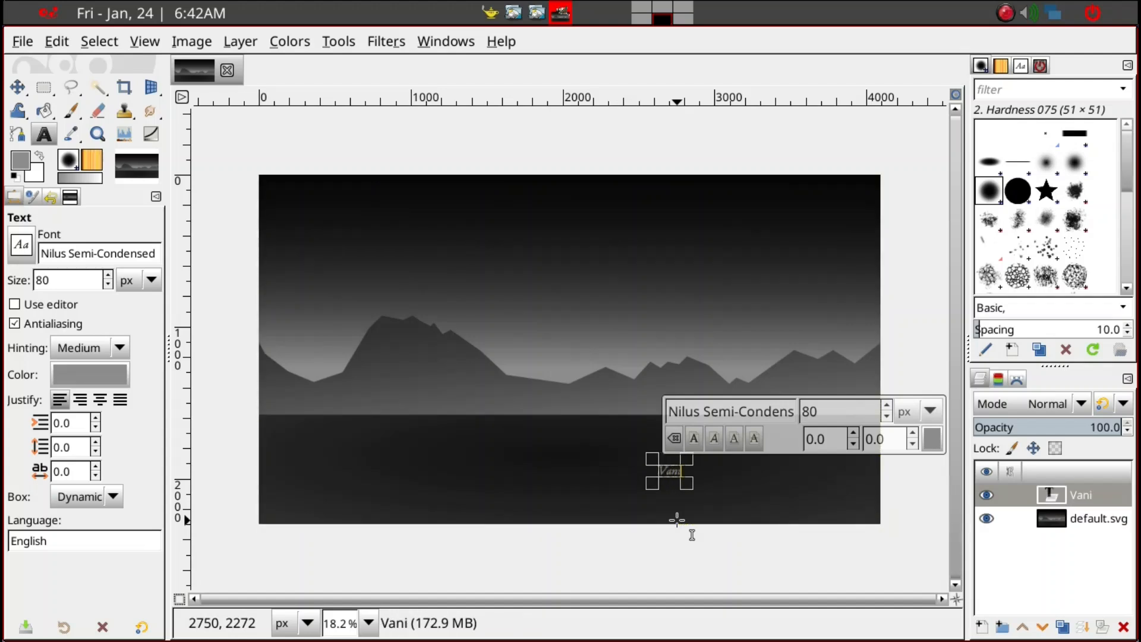
pyautogui.write('llaDpup64')
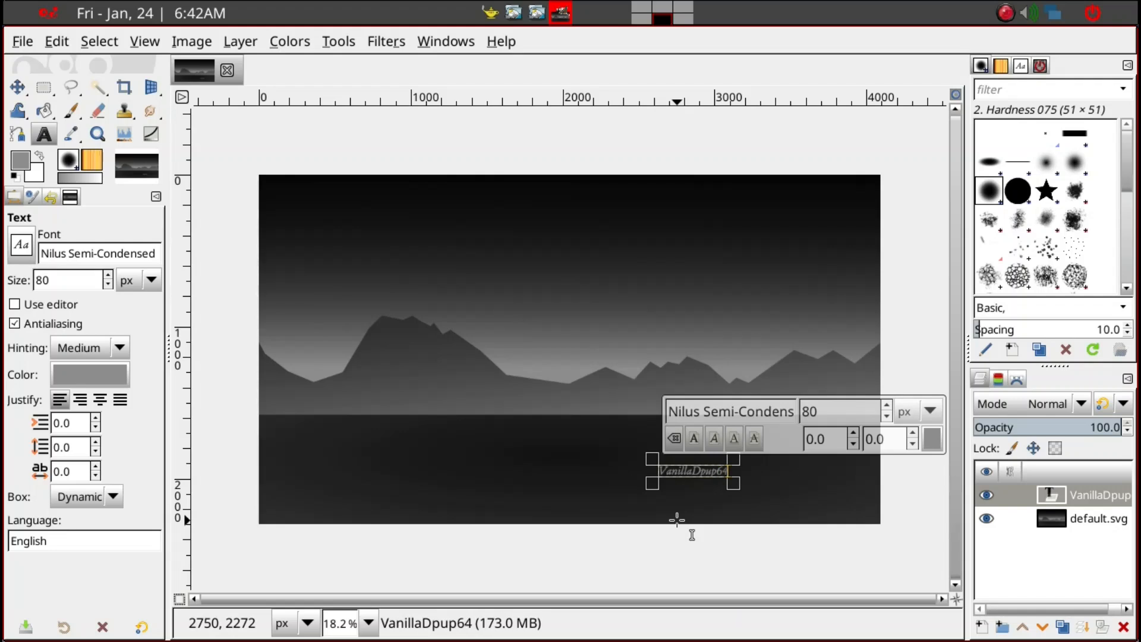
# Step: Enlarge the entire VanillaDpup64 text to 142 px
pyautogui.hotkey('ctrl', 'a')
pyautogui.click(887, 406)
pyautogui.scroll(20, 893, 411)
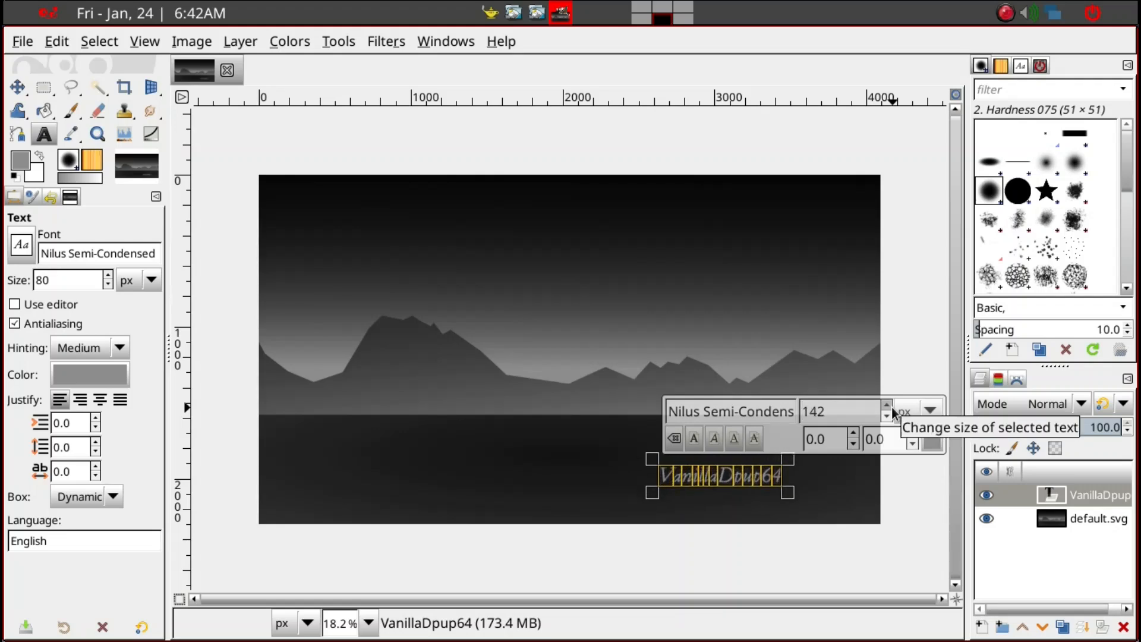
# Step: Lighten the selected VanillaDpup64 text's colour to the pale grey b8b6b6 and finish editing the text
pyautogui.click(929, 440)
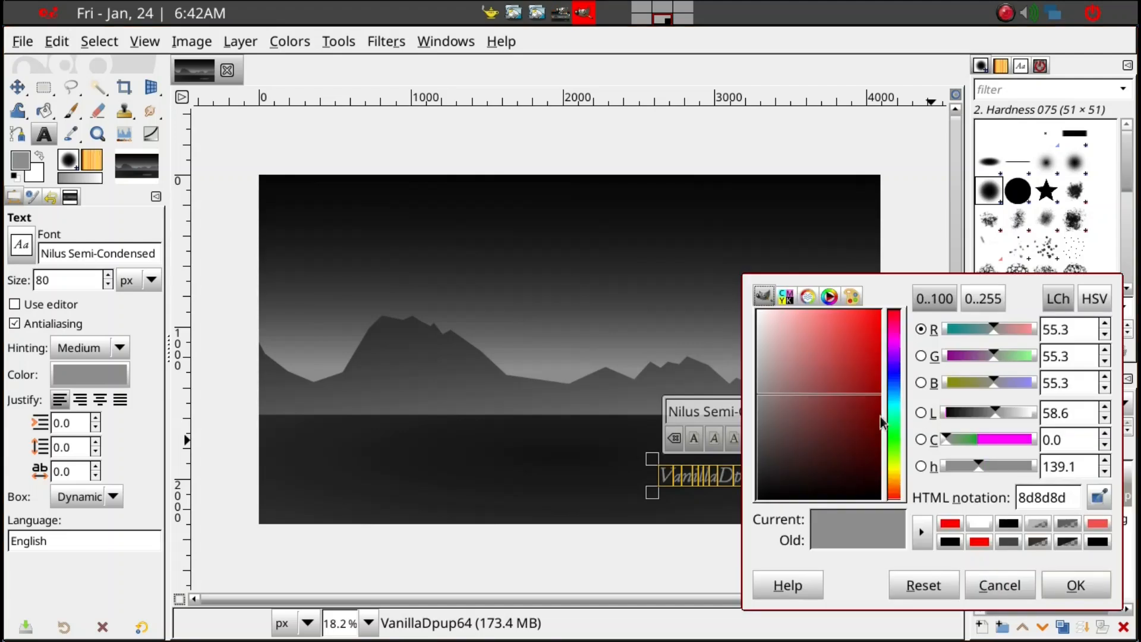
pyautogui.click(768, 367)
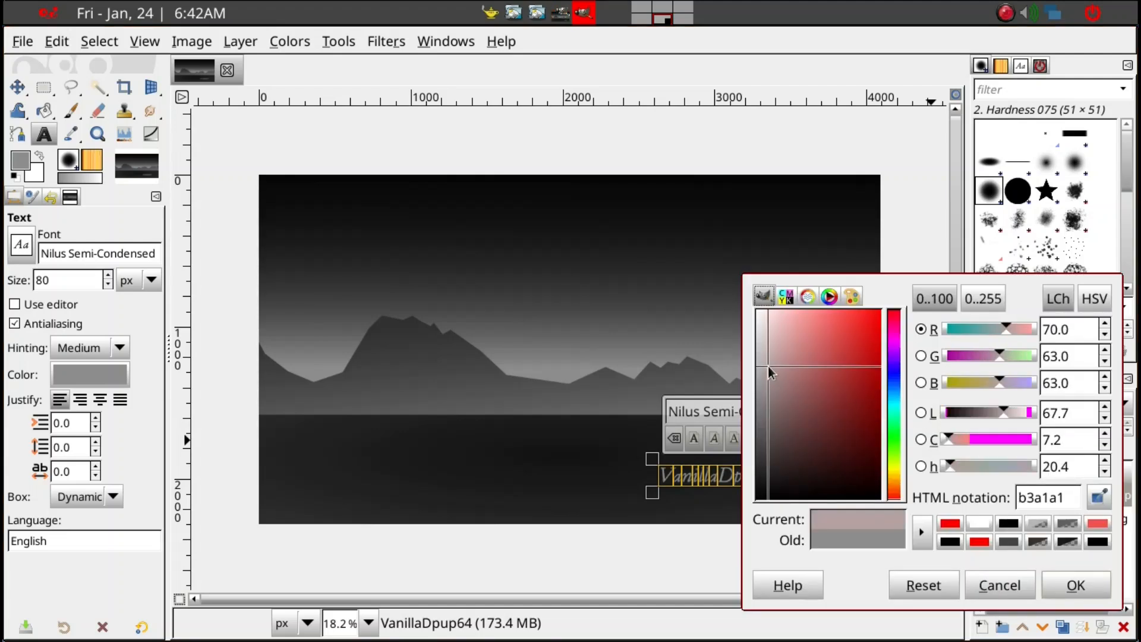
pyautogui.moveTo(768, 366); pyautogui.dragTo(757, 362)
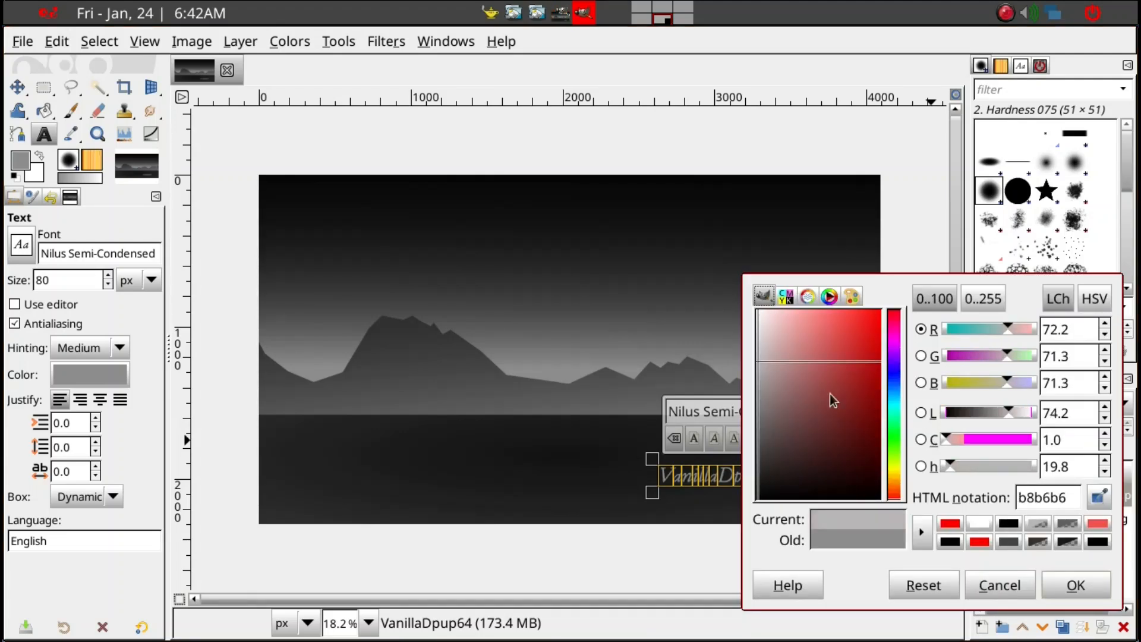
pyautogui.click(1075, 585)
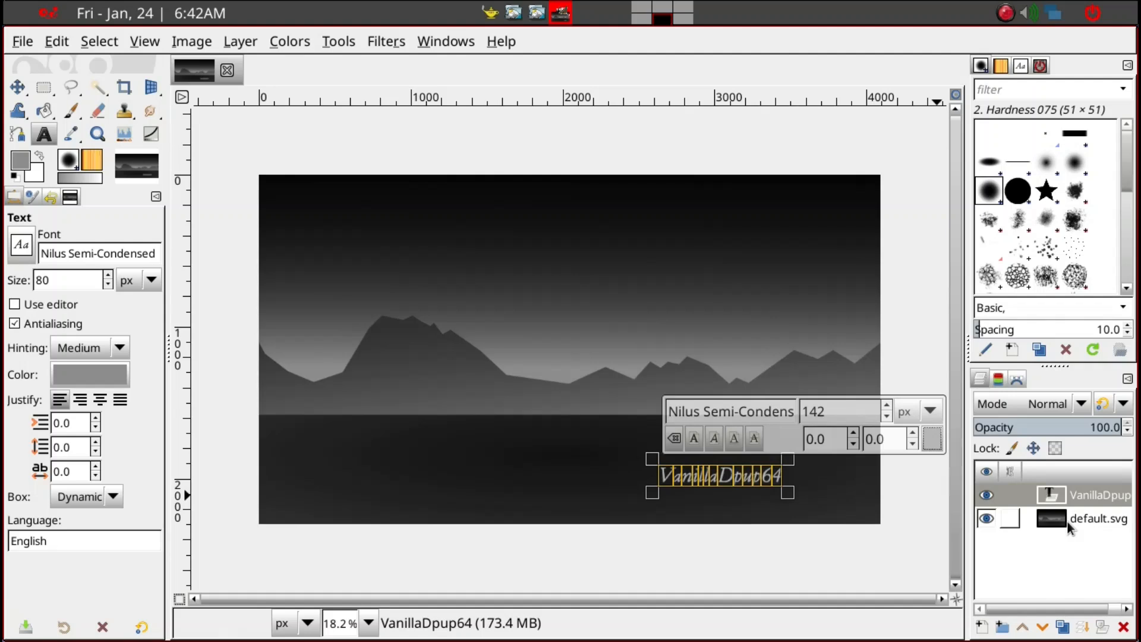
pyautogui.click(1044, 525)
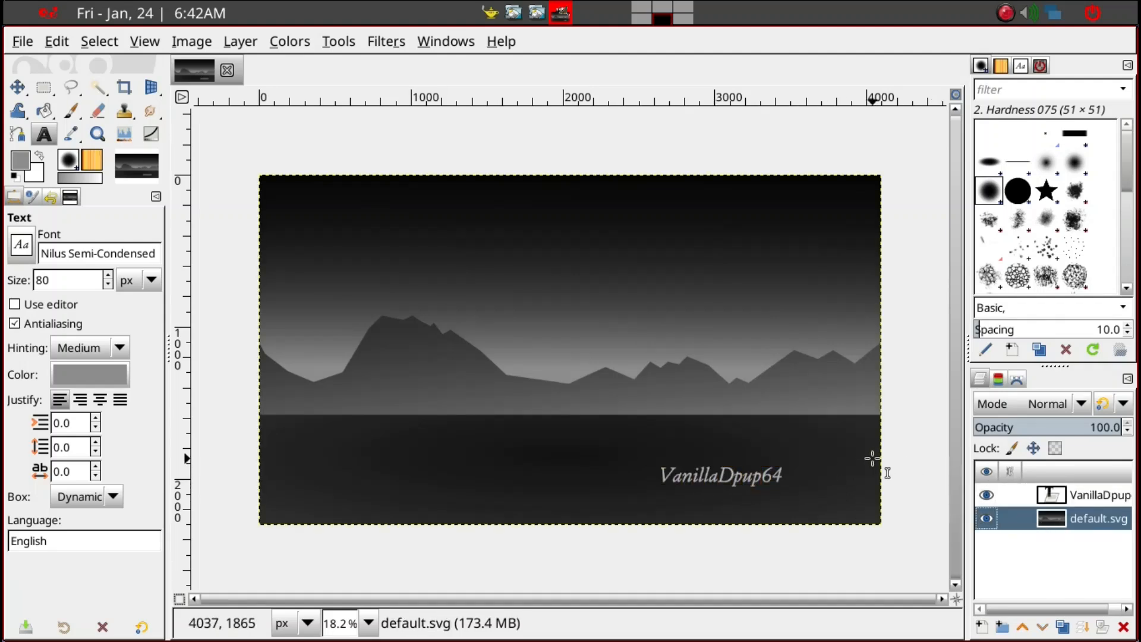
# Step: Move the VanillaDpup64 text layer closer to the image's lower-right corner using the Move tool on the active layer
pyautogui.click(1057, 500)
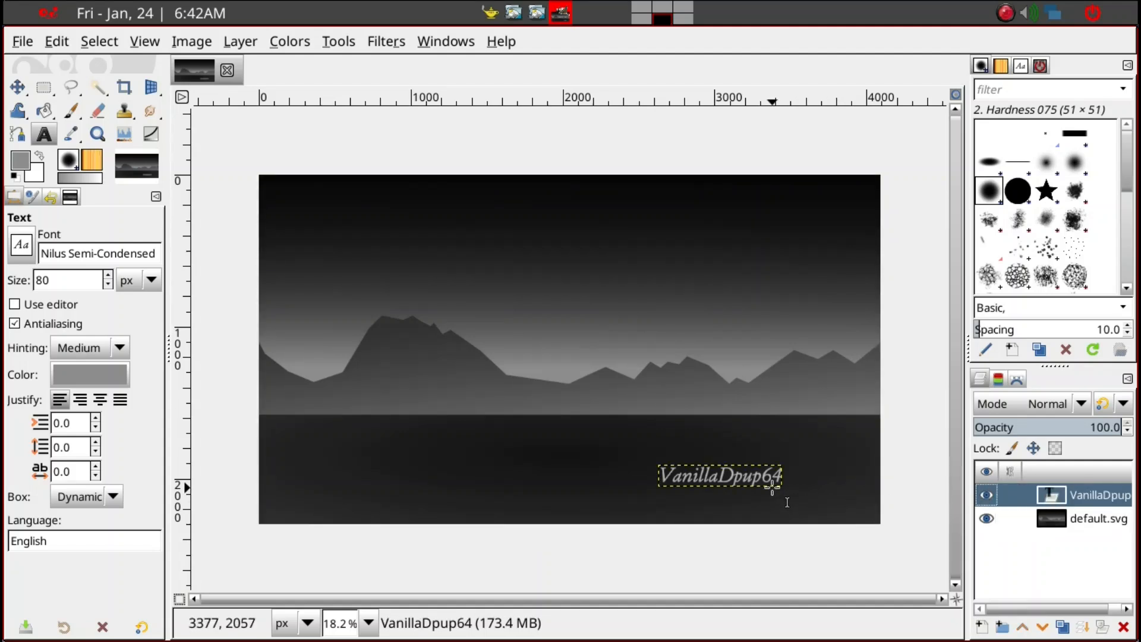
pyautogui.rightClick(17, 98)
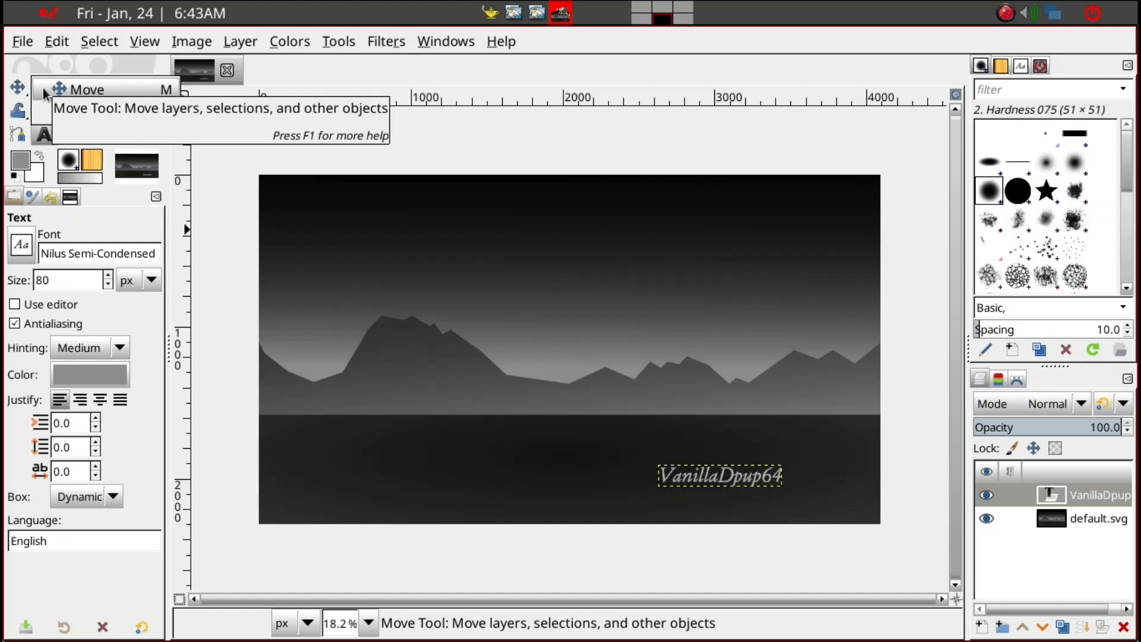
pyautogui.click(44, 90)
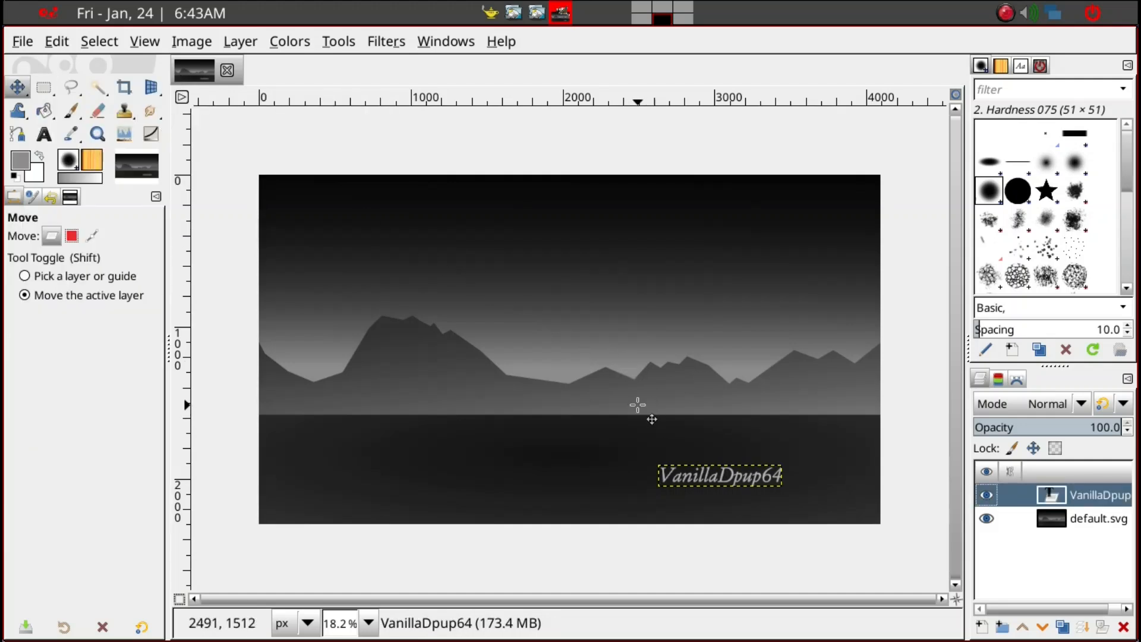
pyautogui.click(103, 302)
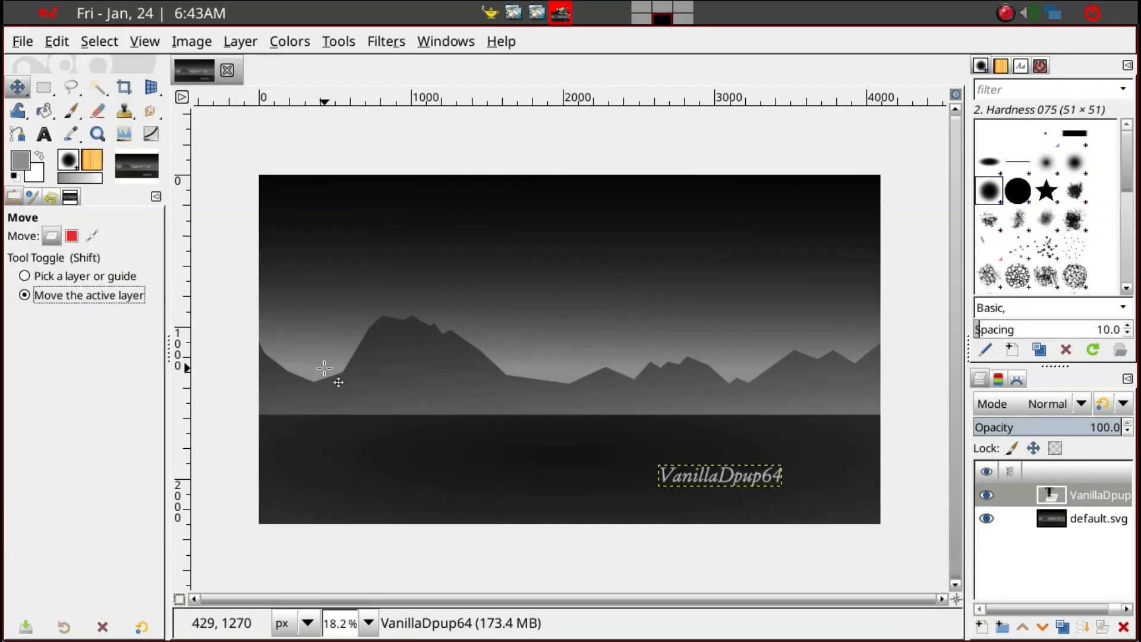
pyautogui.moveTo(682, 479); pyautogui.dragTo(744, 488)
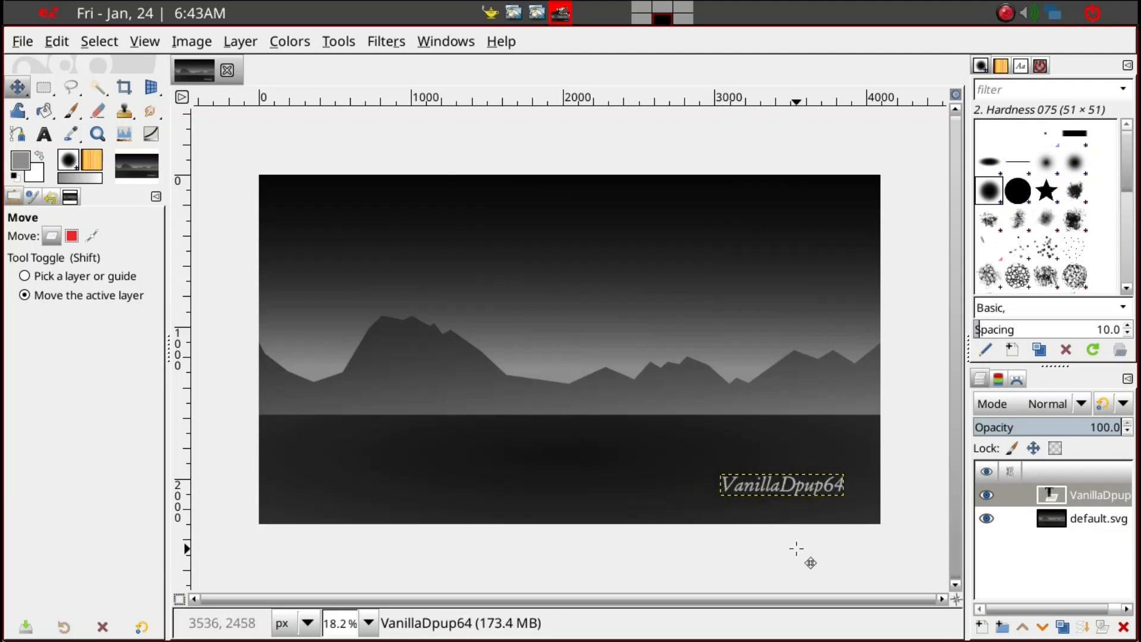
# Step: Create a new layer from everything visible in the image, combining the text and the background
pyautogui.click(1052, 557)
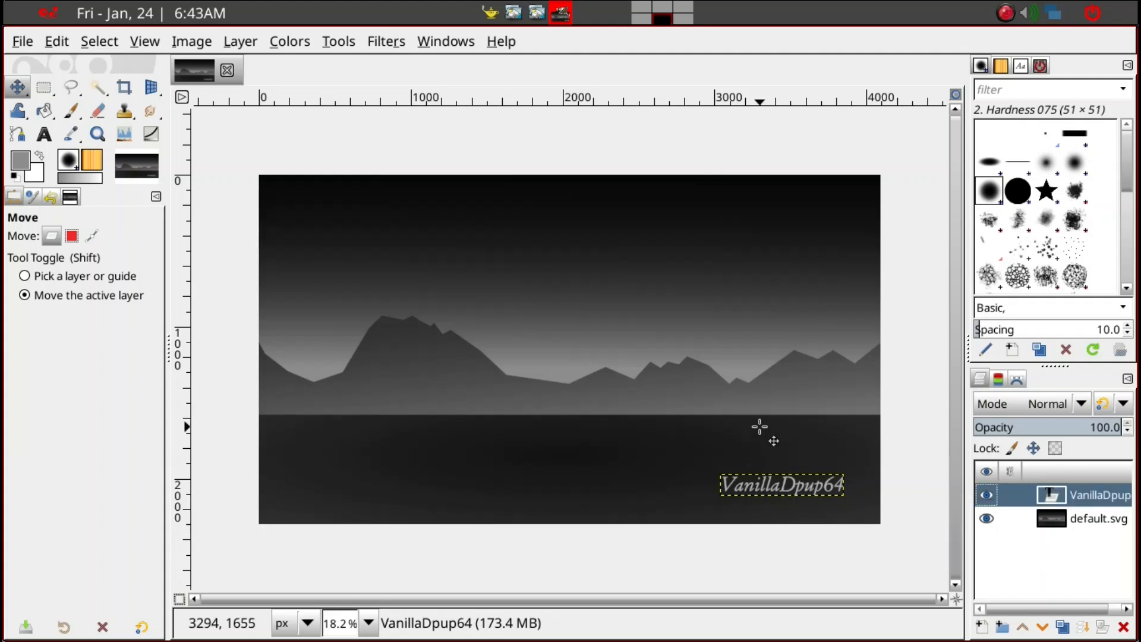
pyautogui.rightClick(1050, 541)
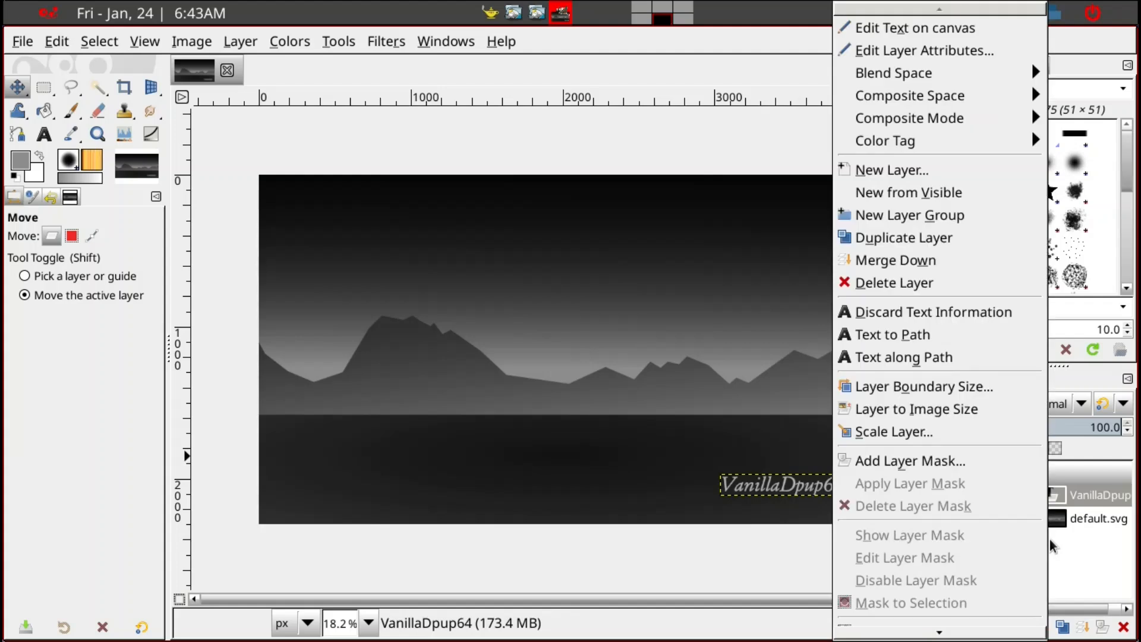
pyautogui.click(936, 200)
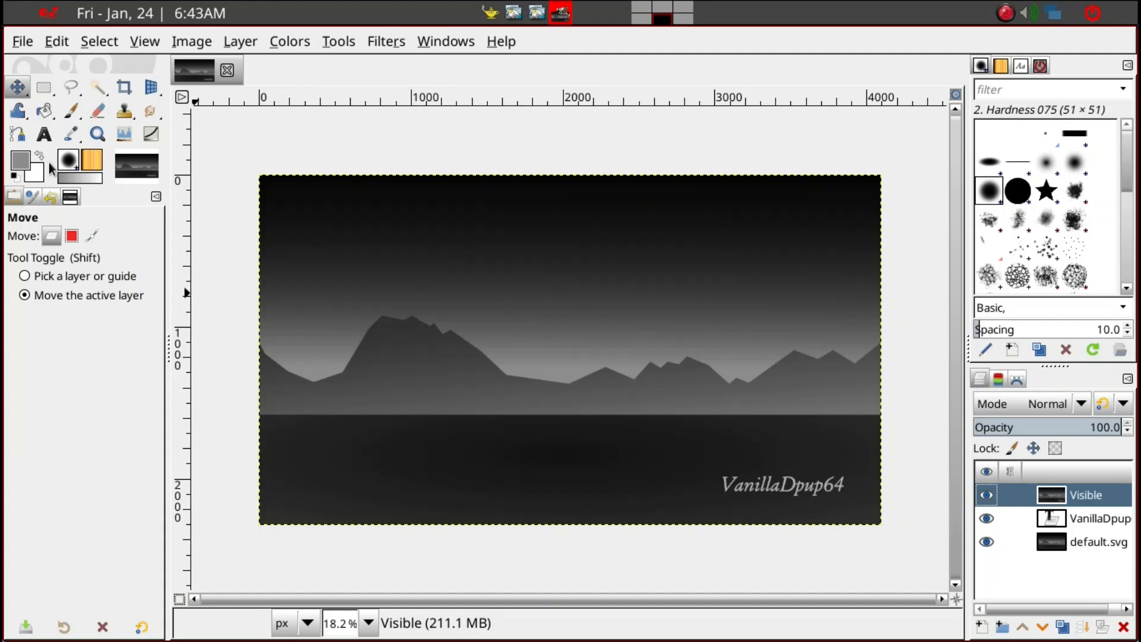
# Step: Export the image as defaultBW.jpg in /usr/share/backgrounds with JPEG quality 100
pyautogui.click(25, 44)
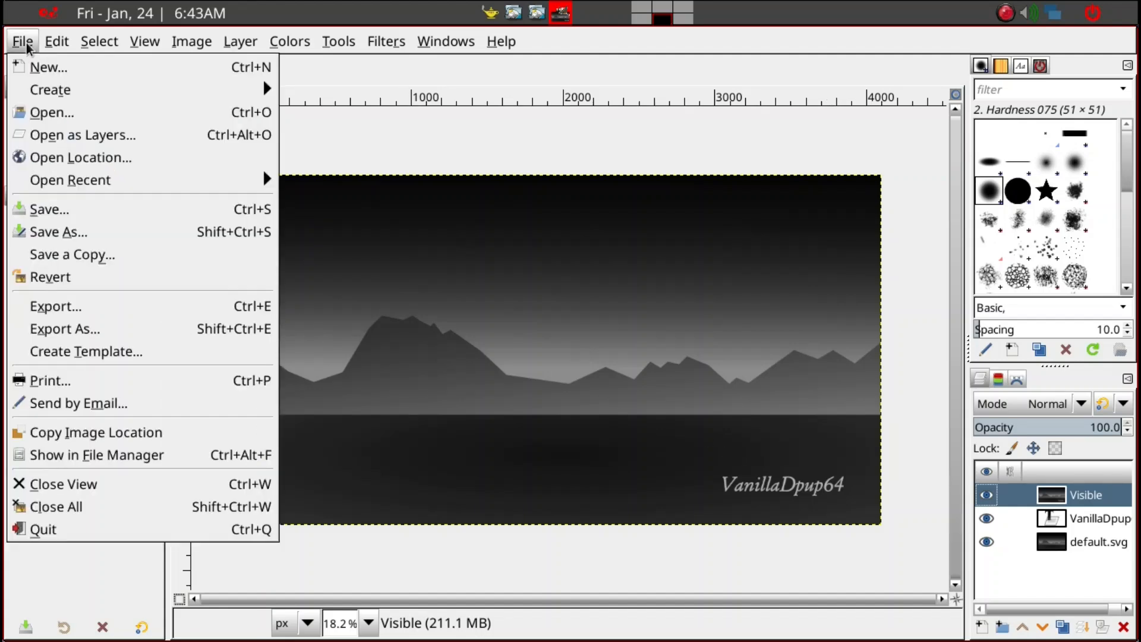
pyautogui.click(33, 328)
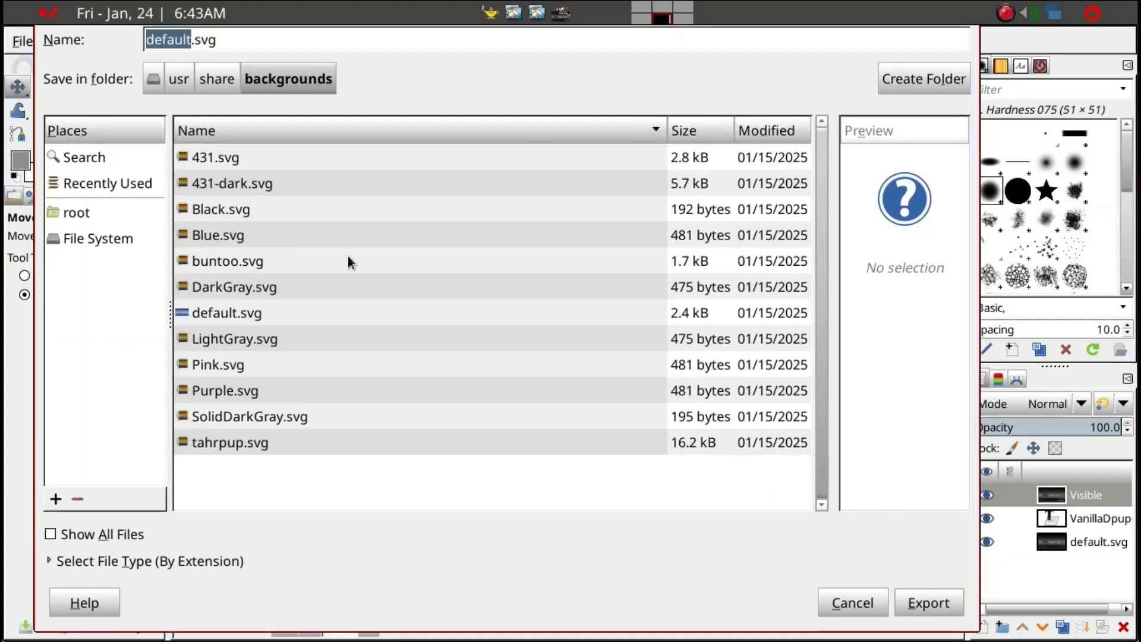
pyautogui.press('Right')
pyautogui.write('BW')
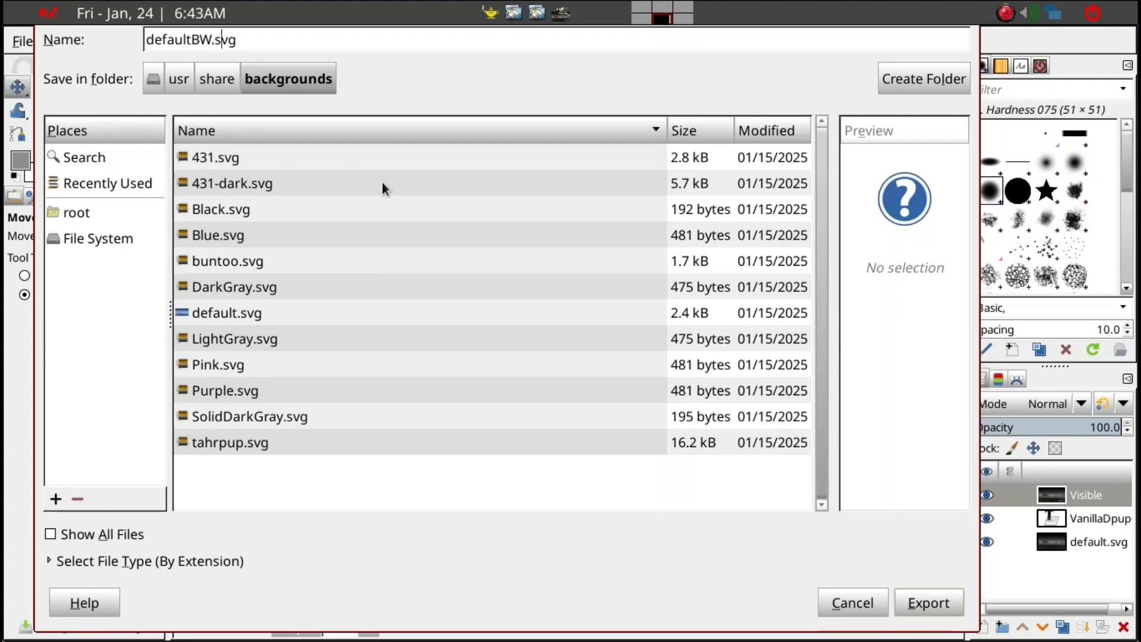
pyautogui.press('Delete')
pyautogui.press('Delete')
pyautogui.write('jp')
pyautogui.click(933, 610)
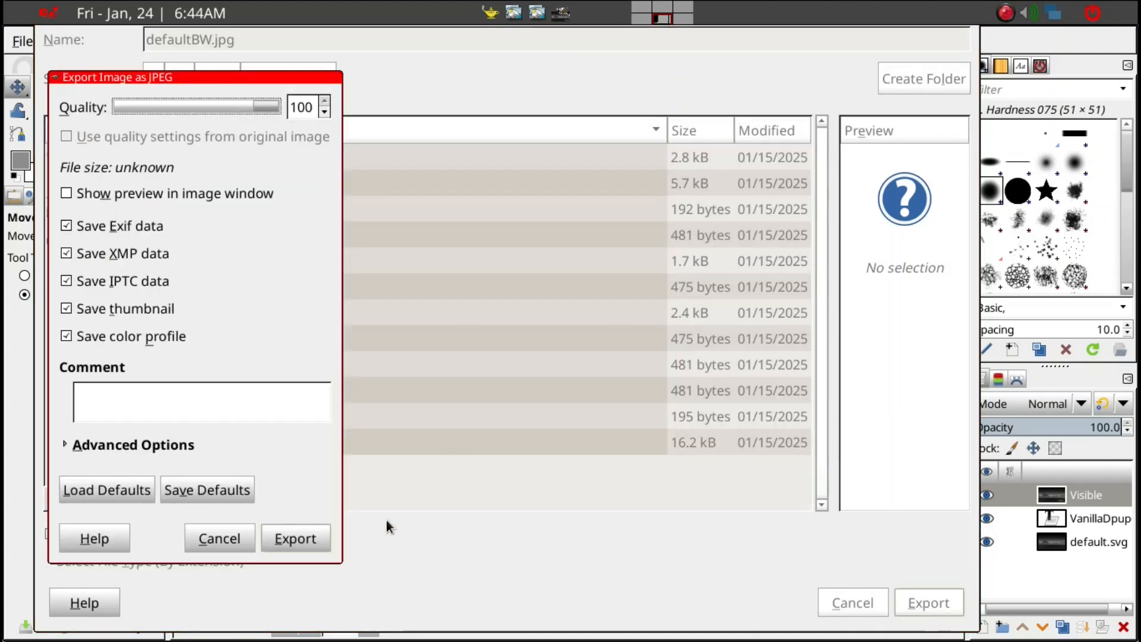
pyautogui.click(323, 533)
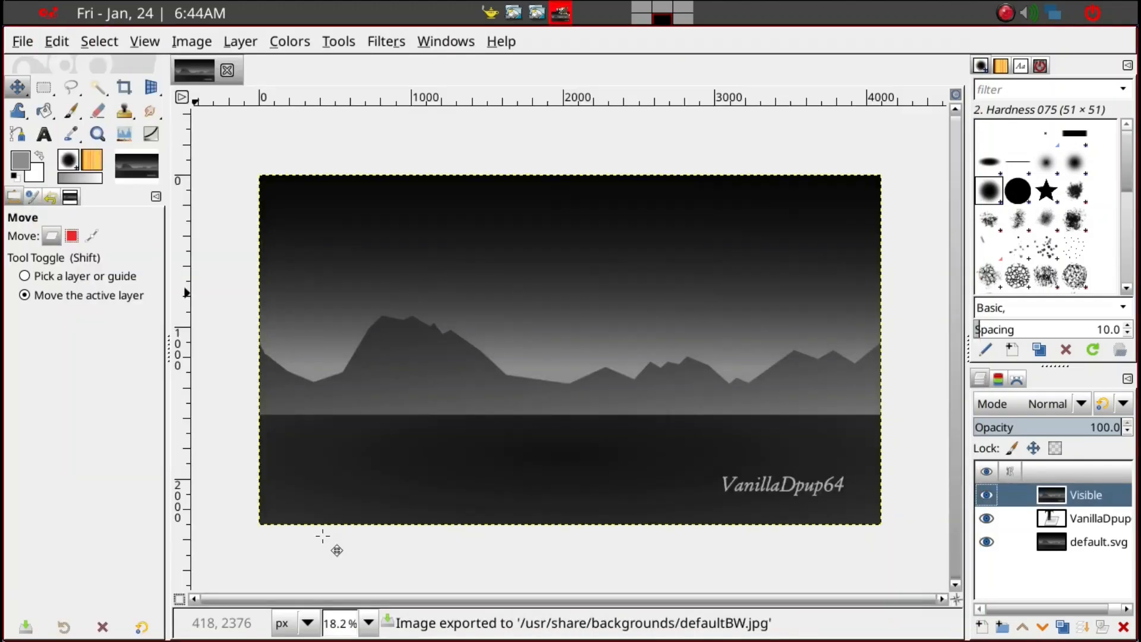
# Step: Quit GIMP and set defaultBW.jpg as the desktop wallpaper, closing the wallpaper chooser and the backgrounds folder
pyautogui.hotkey('ctrl', 'q')
pyautogui.click(412, 312)
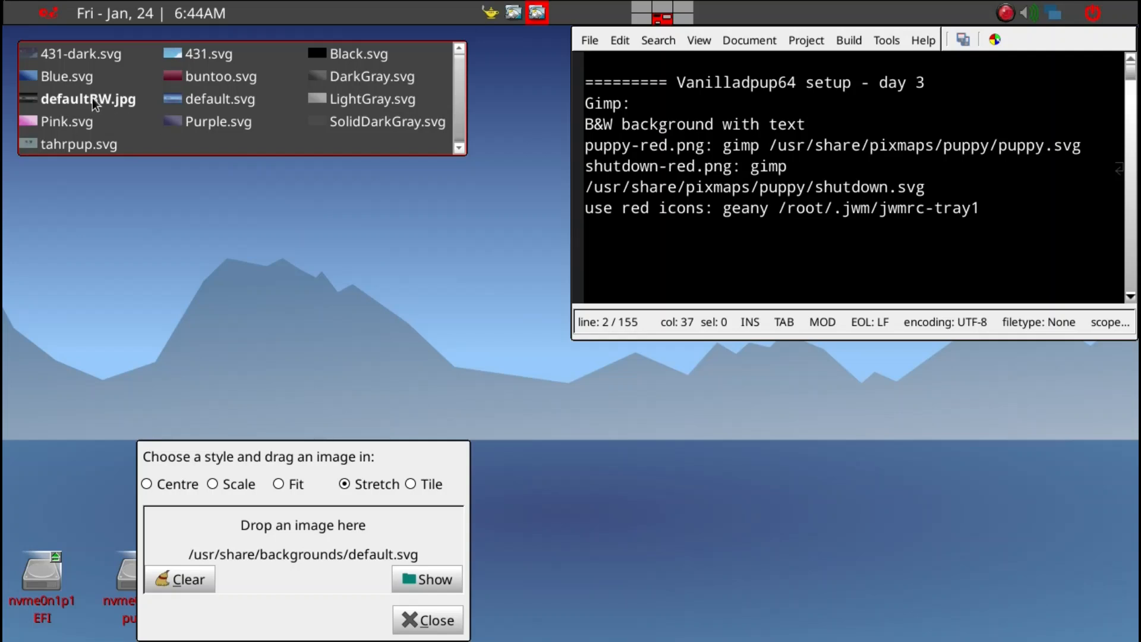
pyautogui.moveTo(92, 98); pyautogui.dragTo(274, 534)
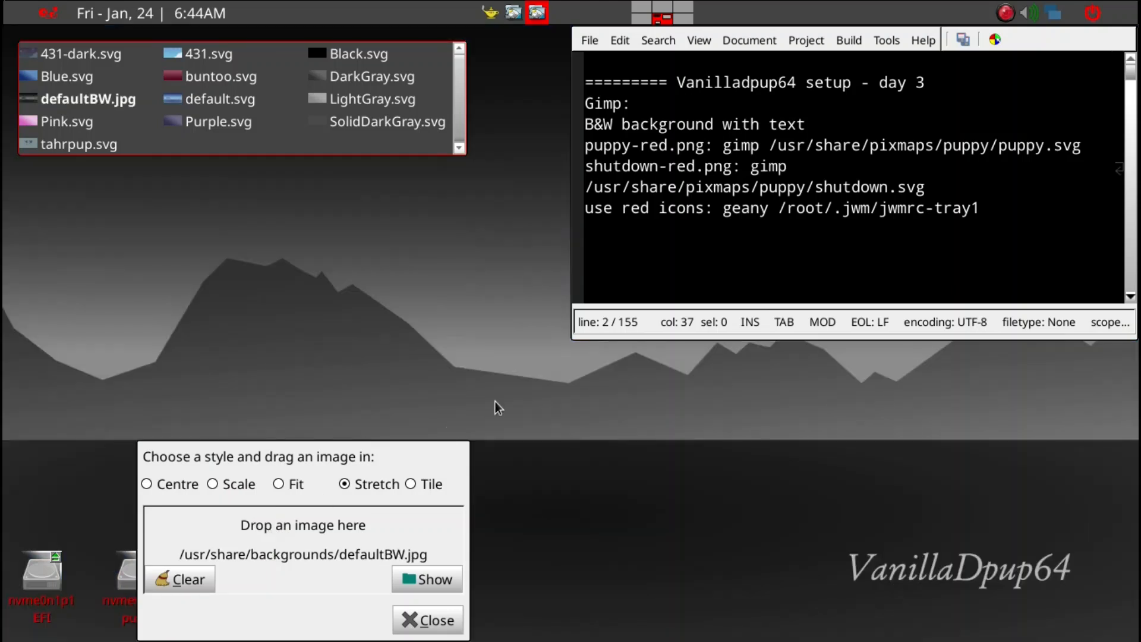
pyautogui.click(456, 621)
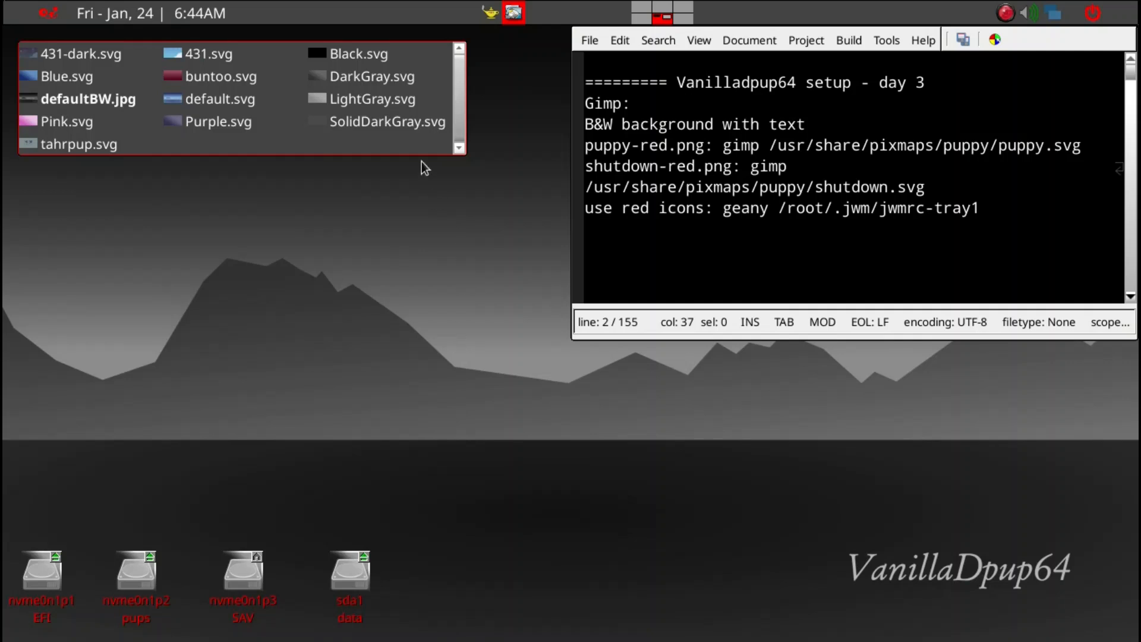
pyautogui.hotkey('alt', 'F4')
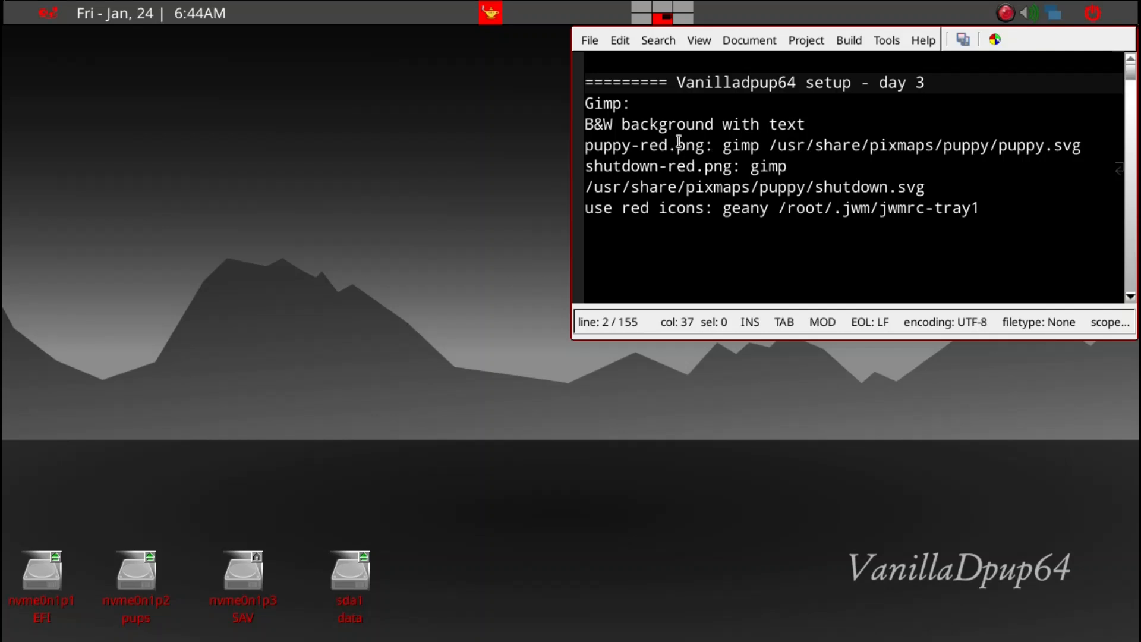
# Step: Copy the command "gimp /usr/share/pixmaps/puppy/puppy.svg" from the setup notes in the text editor
pyautogui.moveTo(721, 147); pyautogui.dragTo(1078, 148)
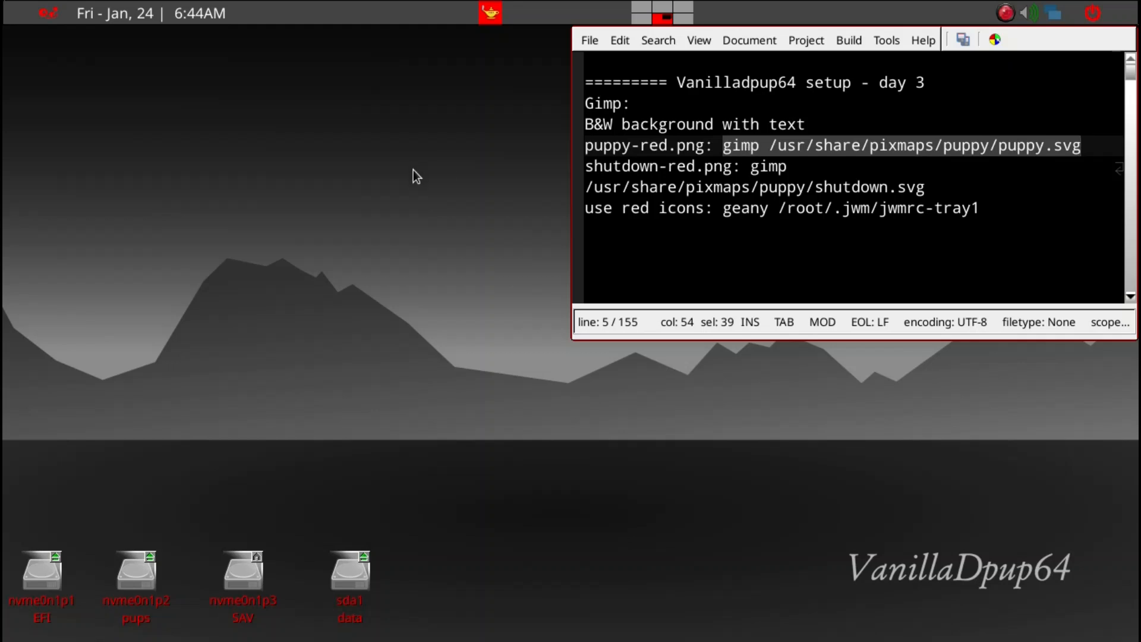
pyautogui.rightClick(743, 145)
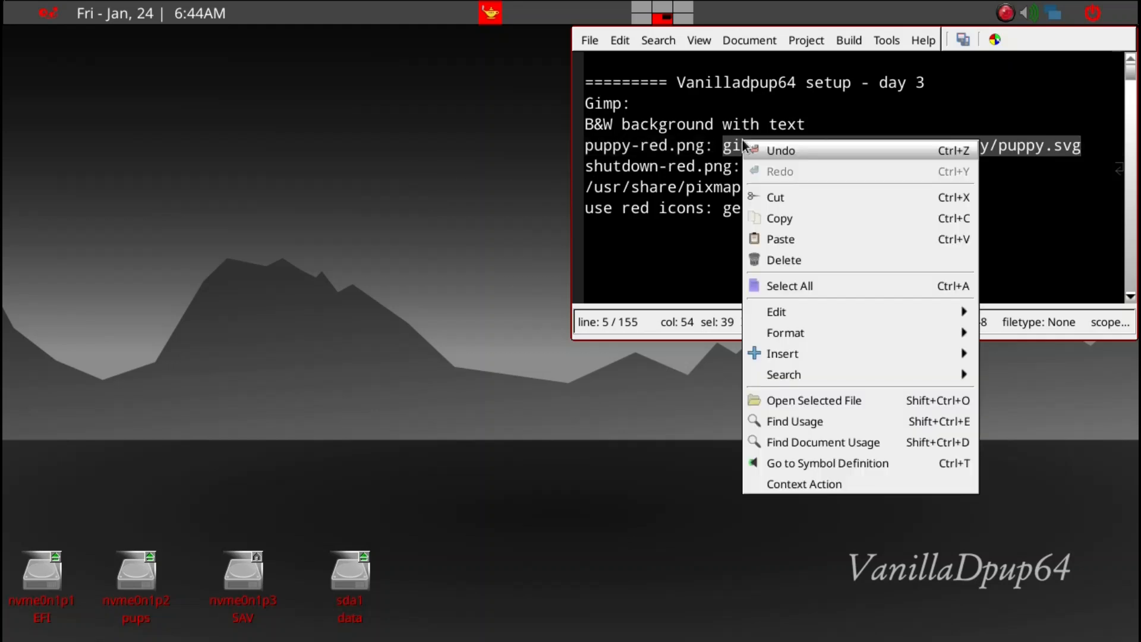
pyautogui.click(781, 221)
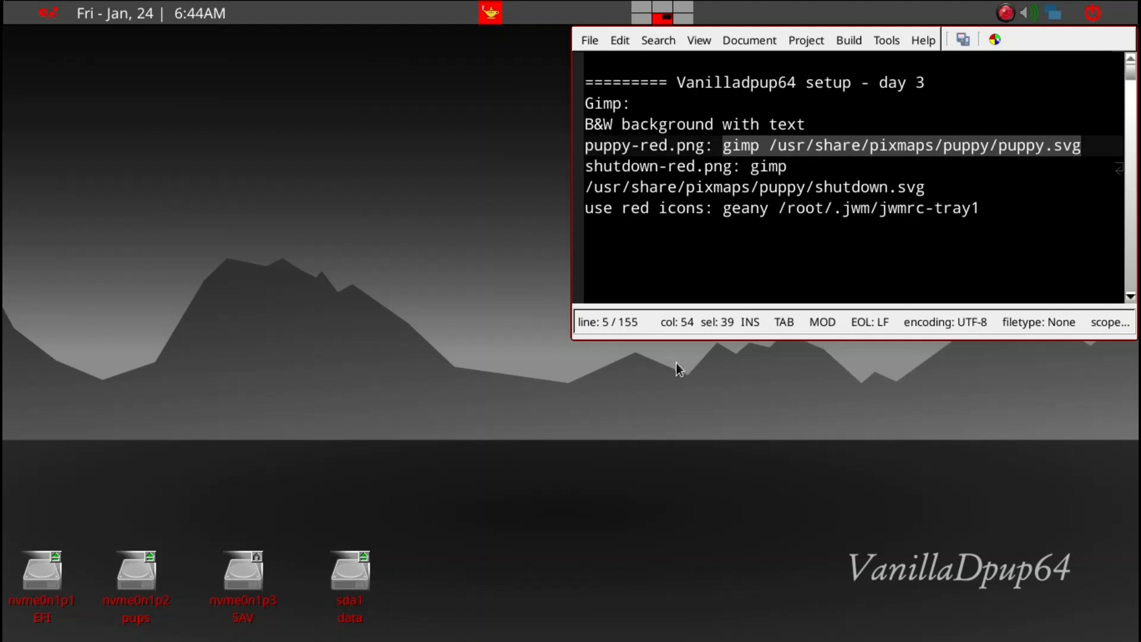
# Step: Run the copied command in a new terminal and import puppy.svg into GIMP at 100 × 100 px
pyautogui.hotkey('ctrl', 'alt', 't')
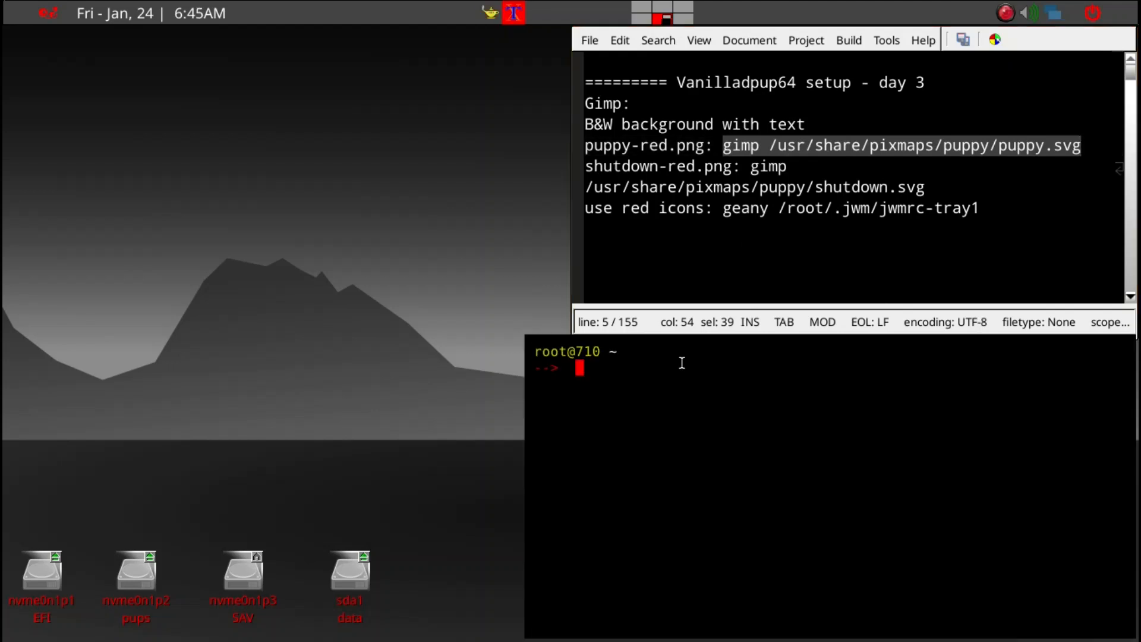
pyautogui.hotkey('ctrl', 'shift', 'v')
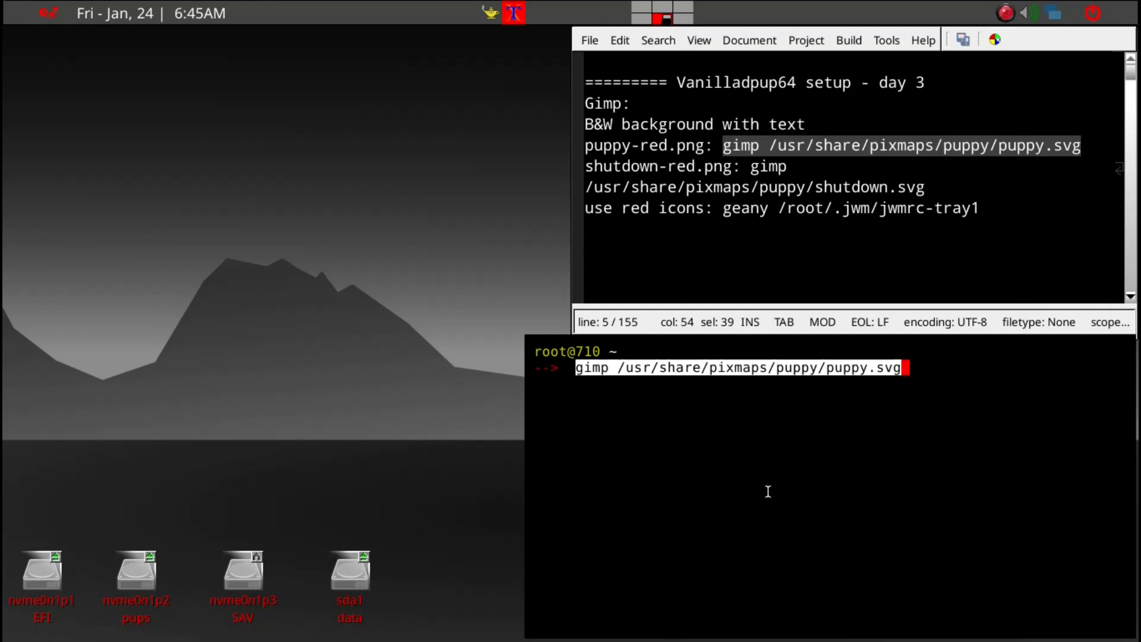
pyautogui.press('Right')
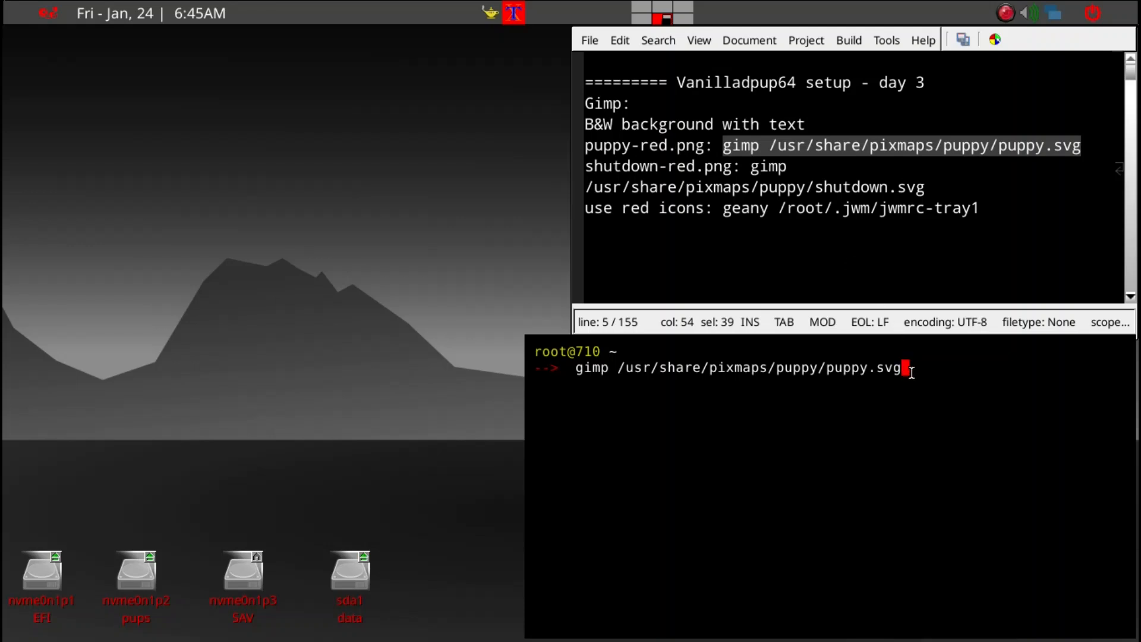
pyautogui.press('Return')
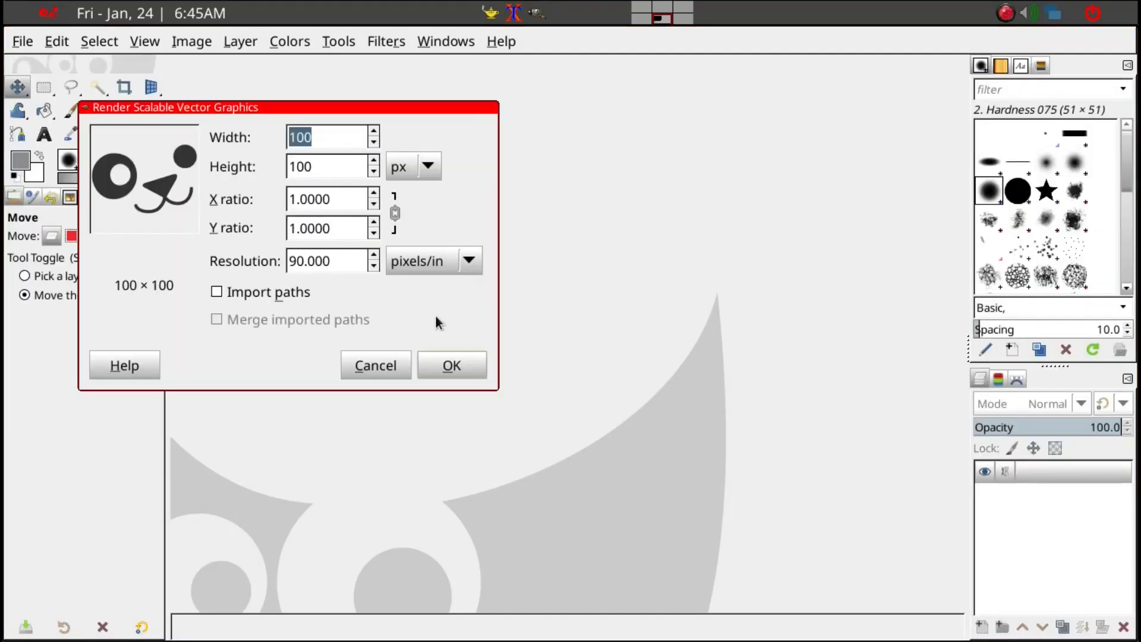
pyautogui.click(452, 364)
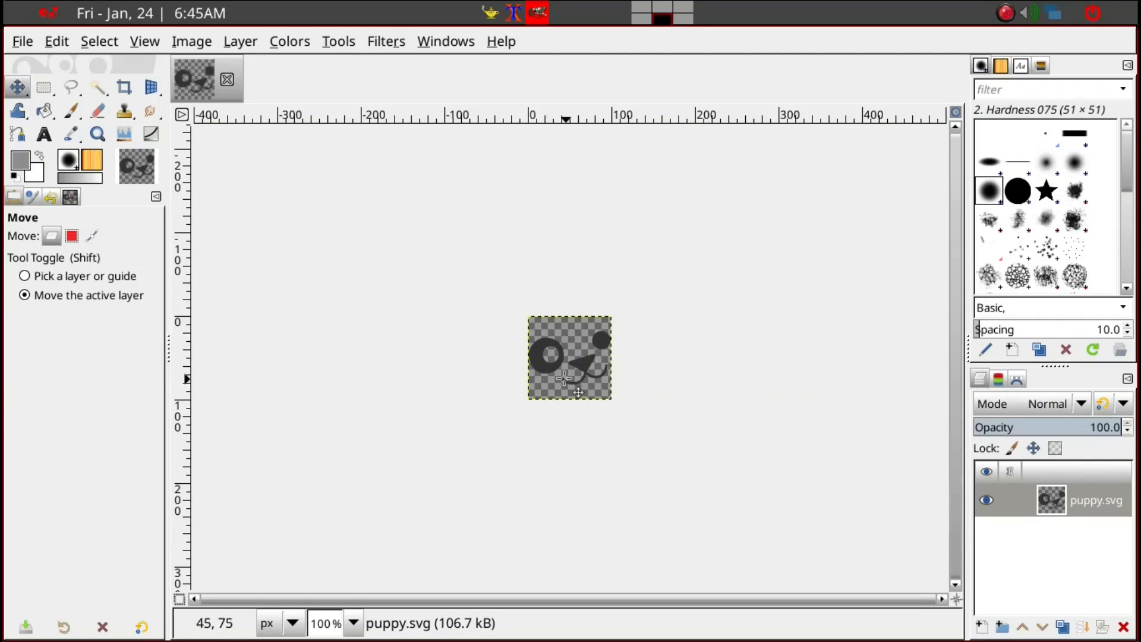
# Step: Reset the foreground and background colours, and set the foreground to red ff0000 sampled from the taskbar's highlighted window icon
pyautogui.click(18, 178)
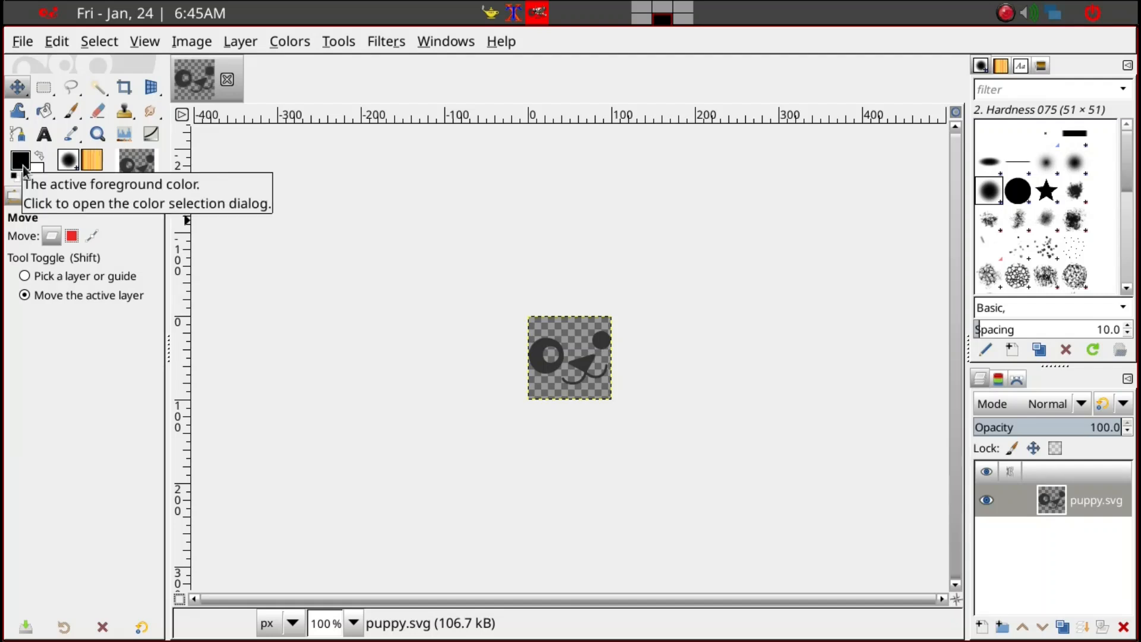
pyautogui.click(22, 166)
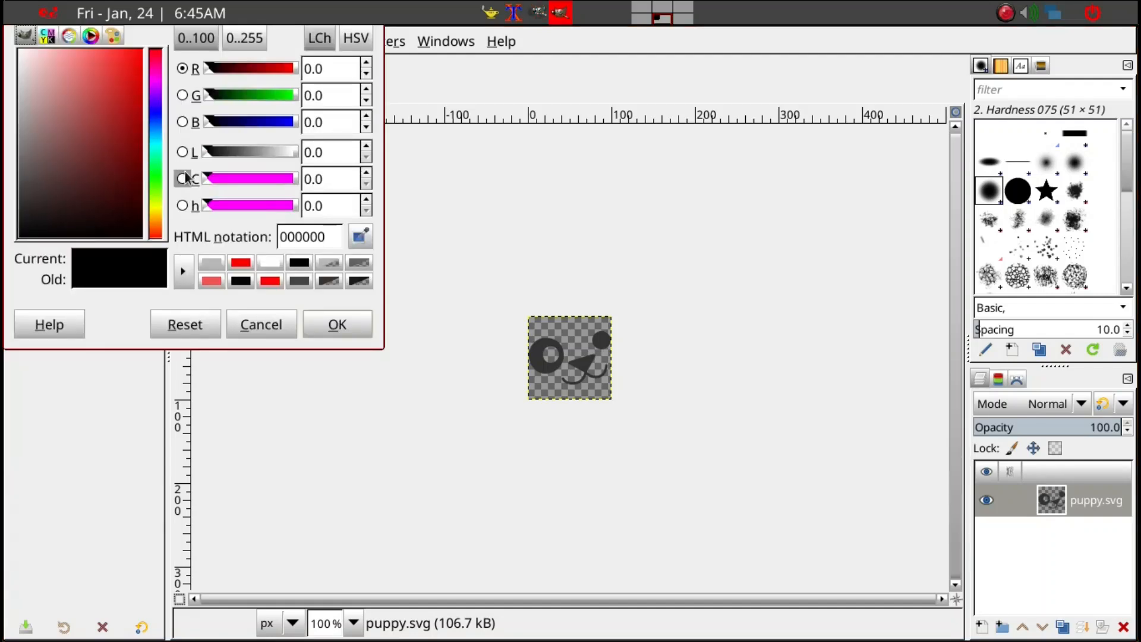
pyautogui.click(361, 236)
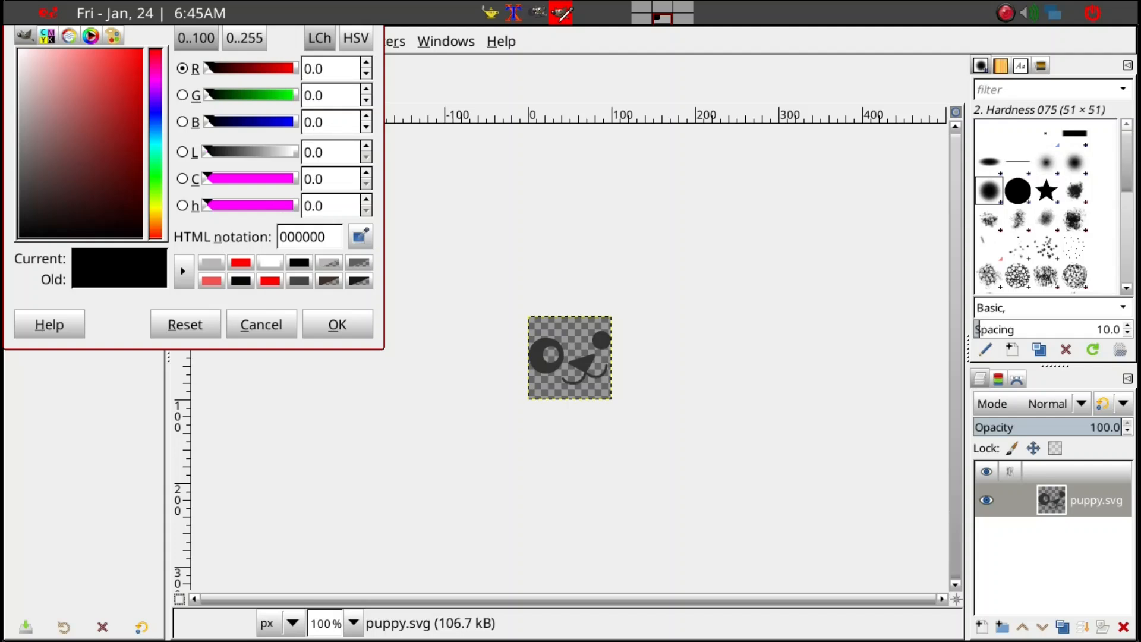
pyautogui.click(555, 19)
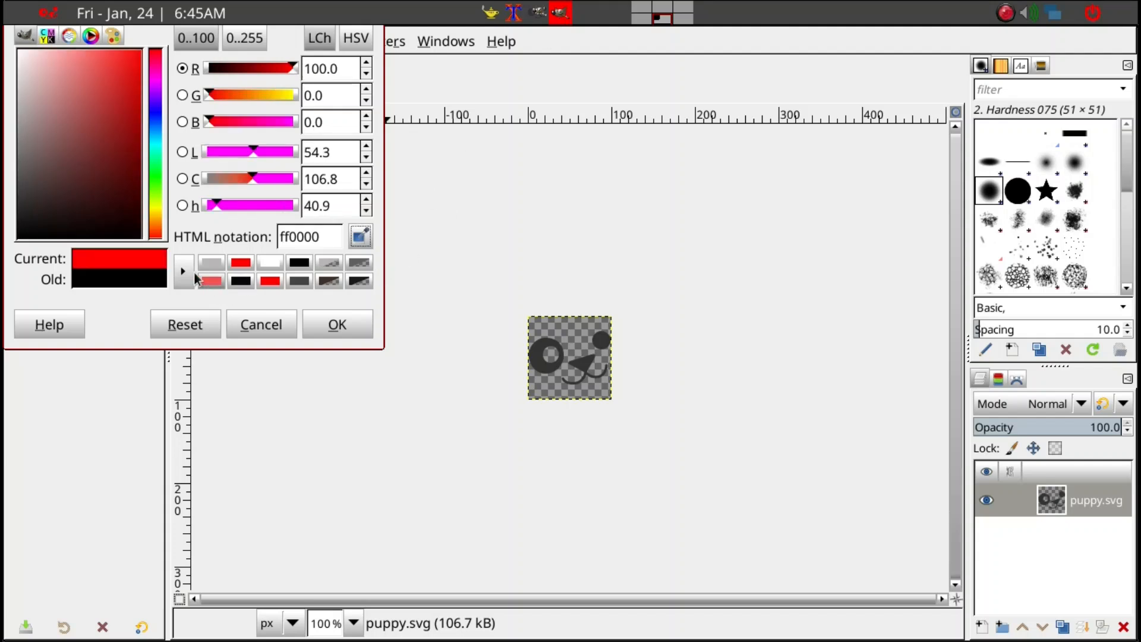
pyautogui.click(331, 325)
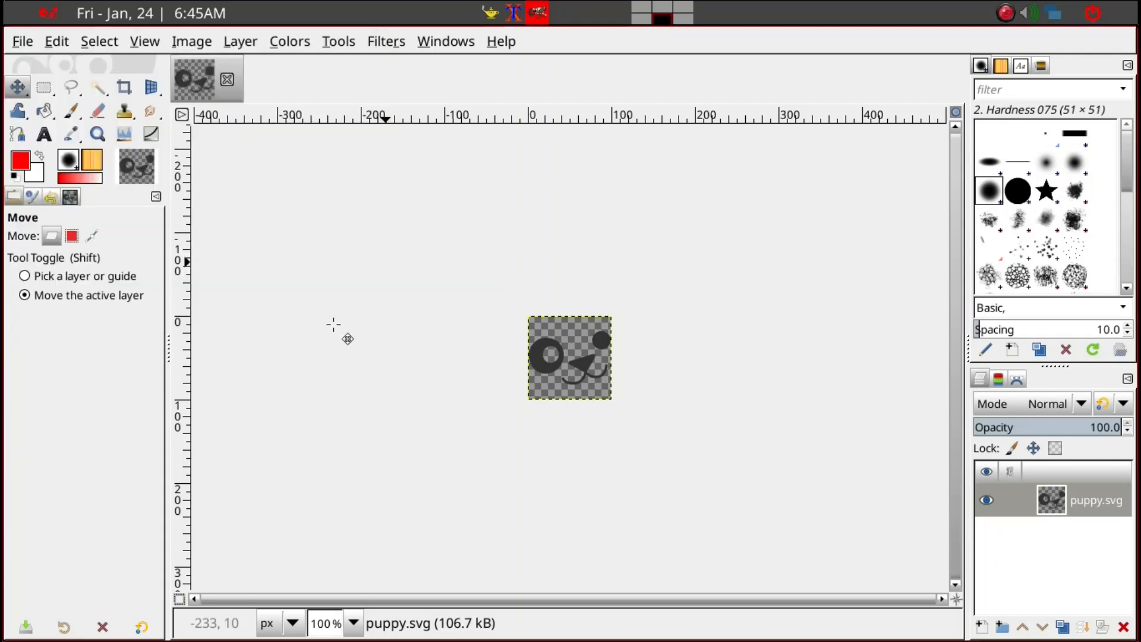
# Step: Bucket-fill the dark parts of the puppy face, both eyes and the nose with mouth, with the red foreground colour
pyautogui.rightClick(49, 119)
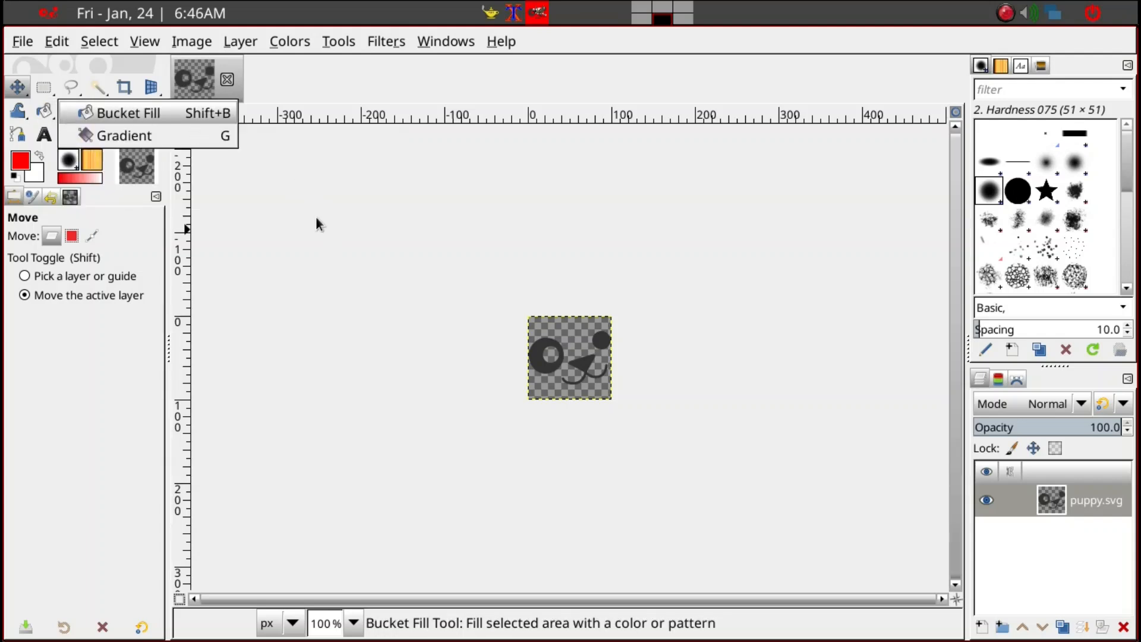
pyautogui.click(144, 110)
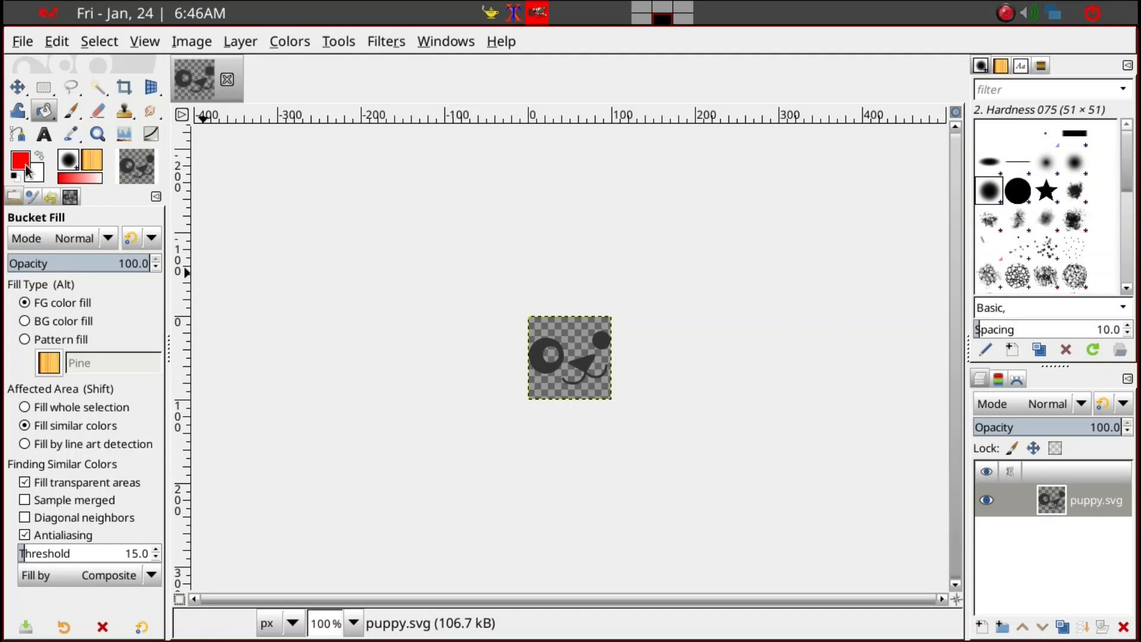
pyautogui.click(547, 361)
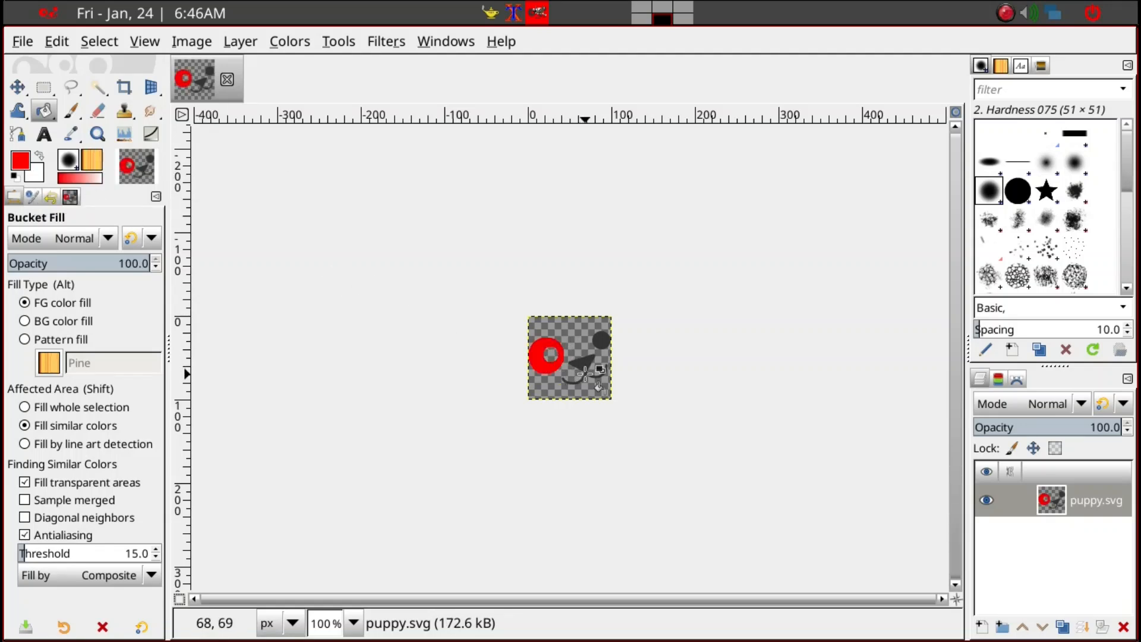
pyautogui.click(583, 363)
pyautogui.click(602, 339)
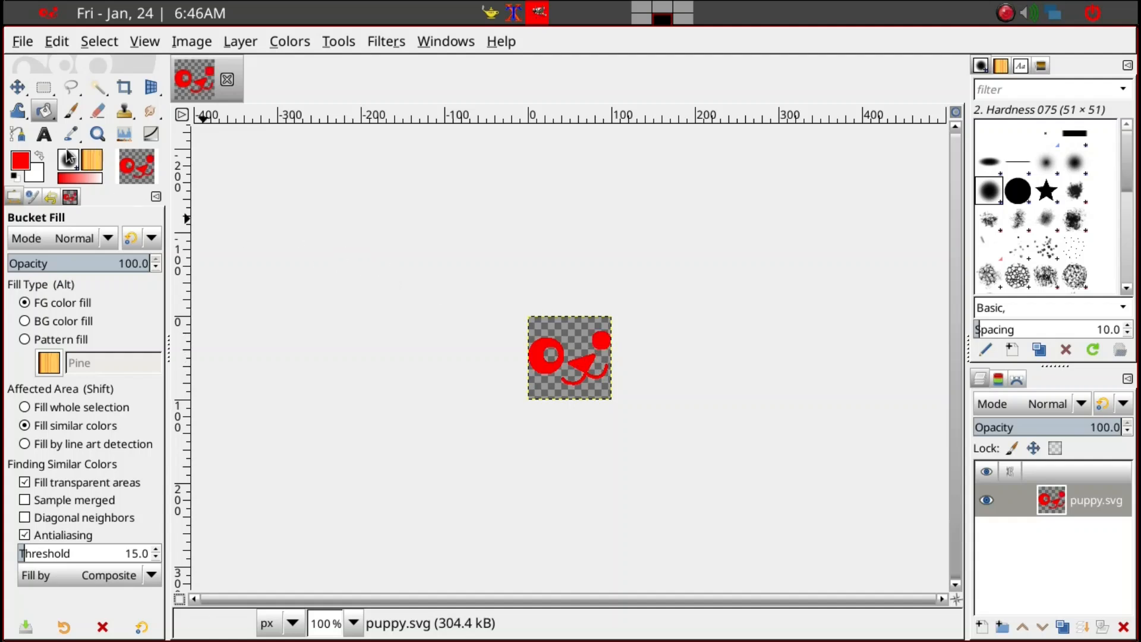
# Step: Export the image as puppy-red.png in /usr/share/pixmaps/puppy, replacing the existing file, and quit GIMP discarding the unsaved changes
pyautogui.click(31, 45)
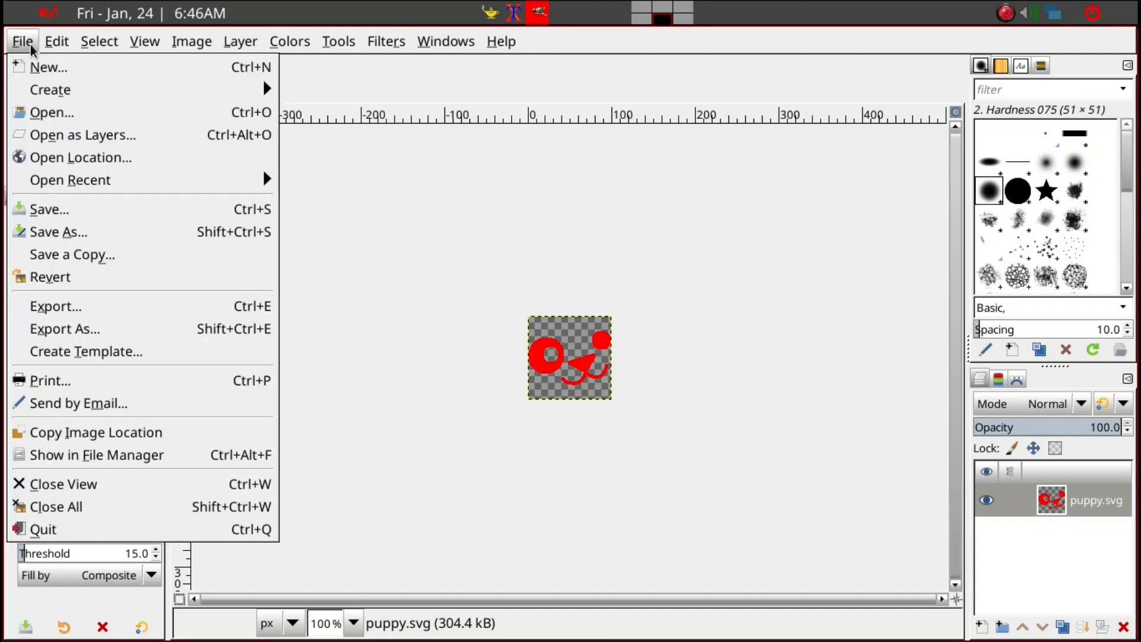
pyautogui.click(60, 328)
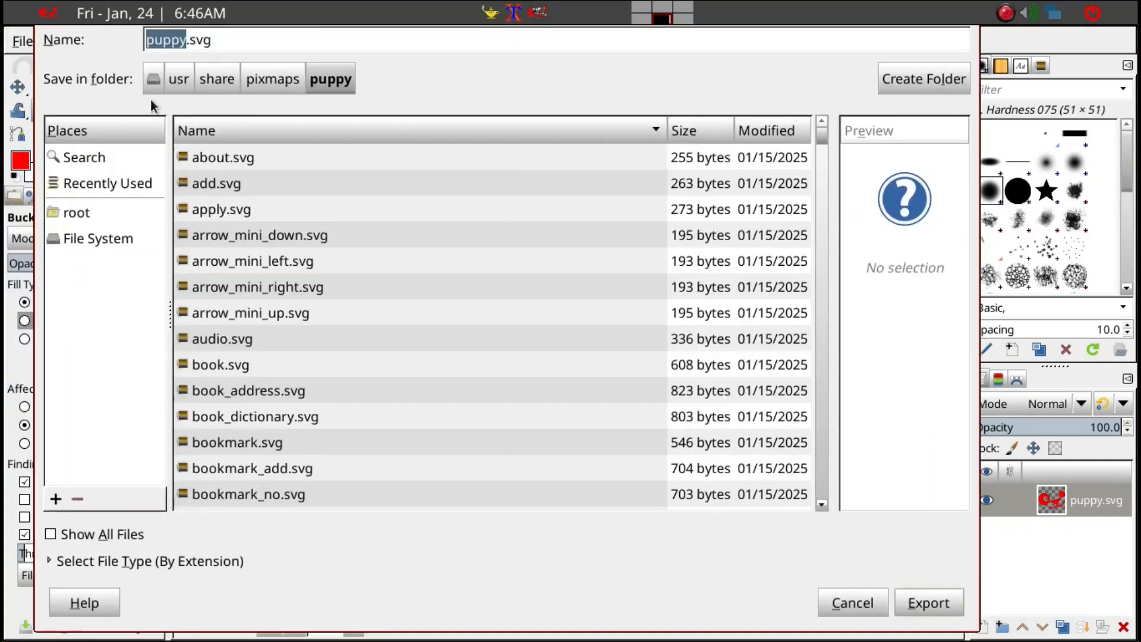
pyautogui.press('Right')
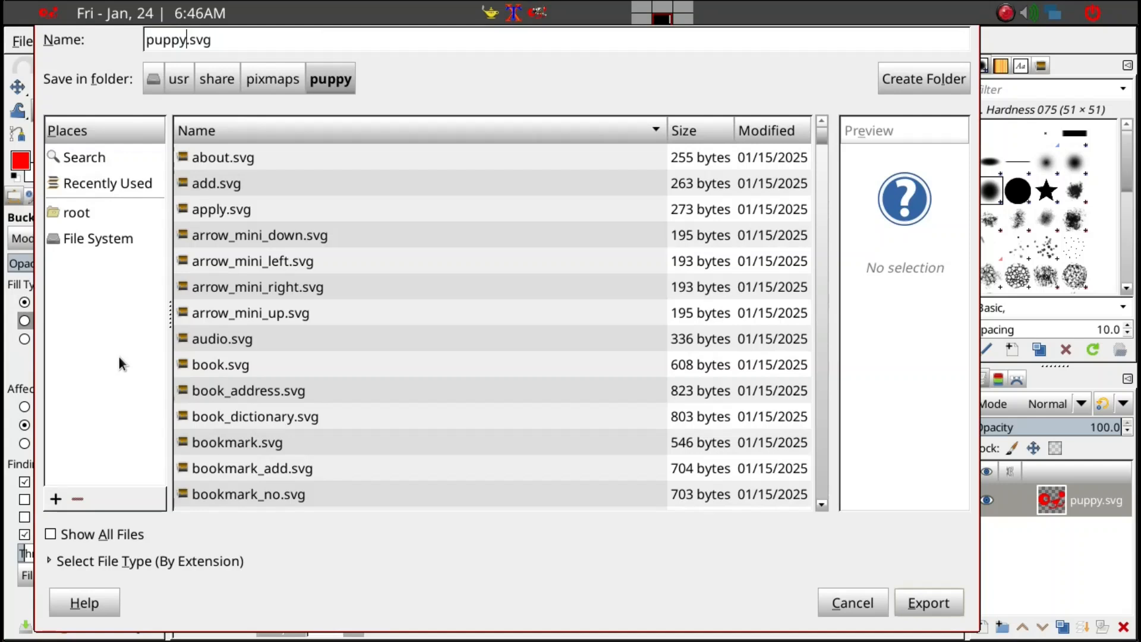
pyautogui.write('-red')
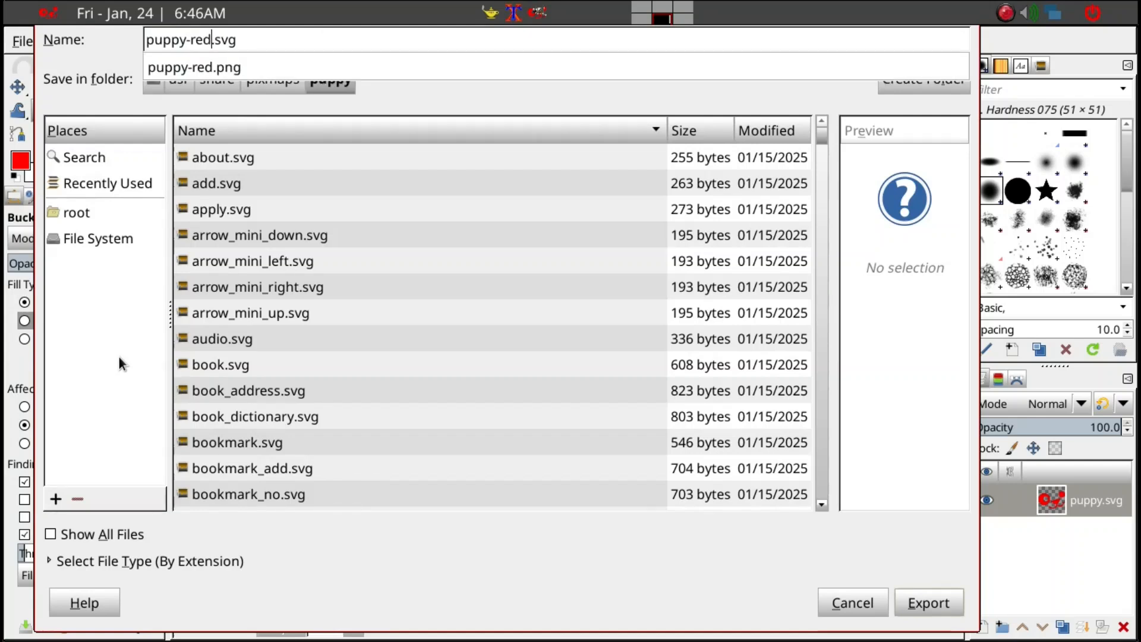
pyautogui.press('Delete')
pyautogui.press('Delete')
pyautogui.write('pn')
pyautogui.click(934, 604)
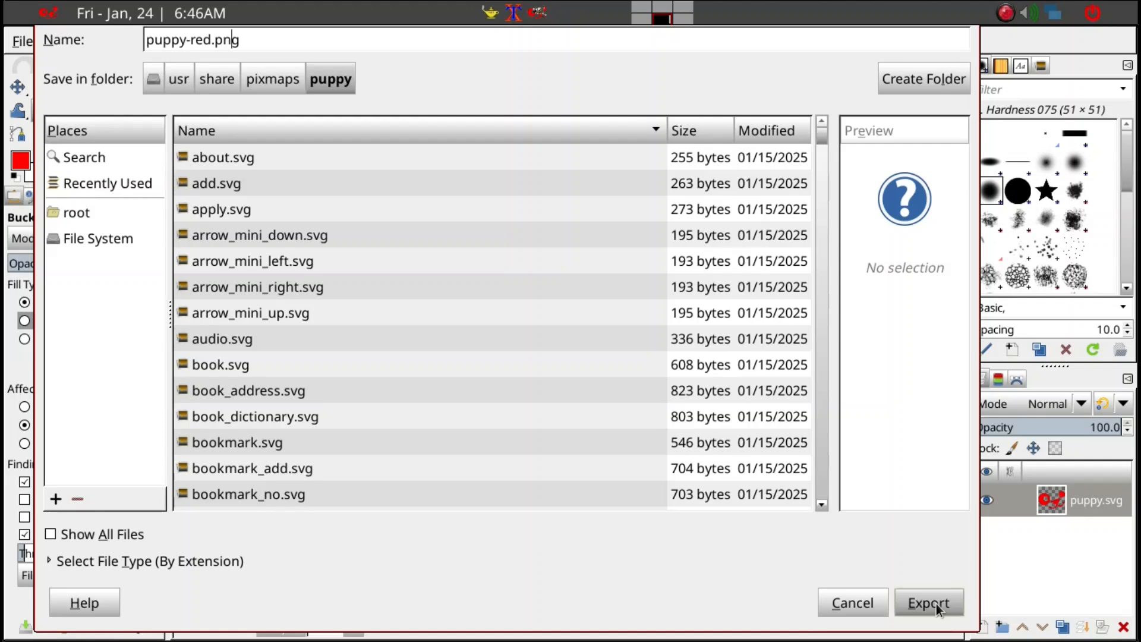
pyautogui.click(935, 604)
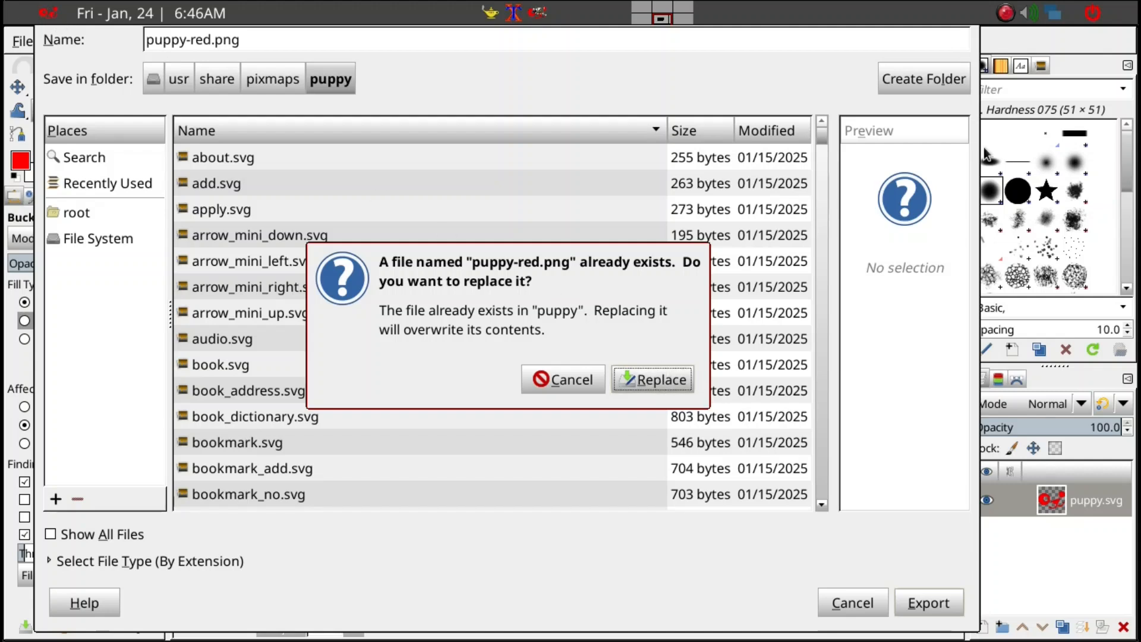
pyautogui.click(660, 384)
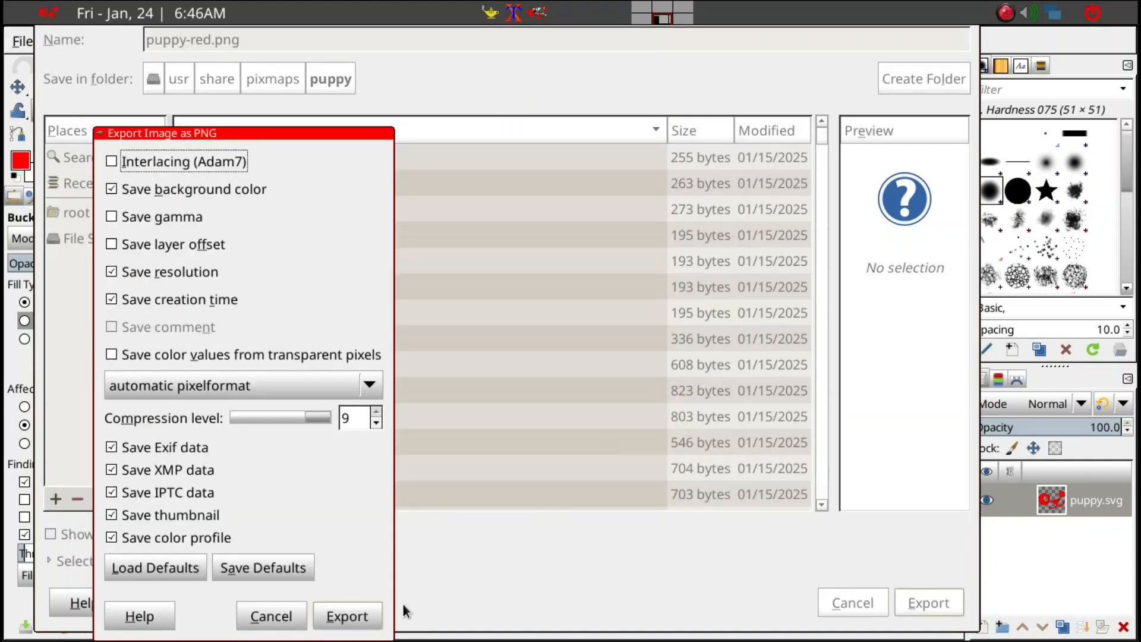
pyautogui.click(376, 611)
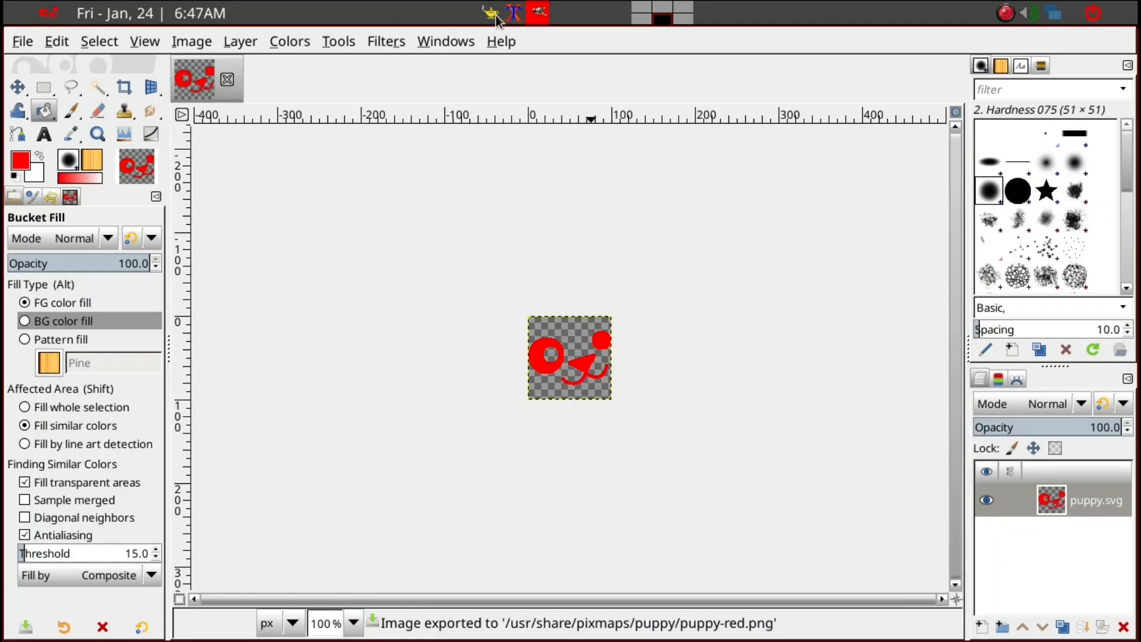
pyautogui.hotkey('ctrl', 'q')
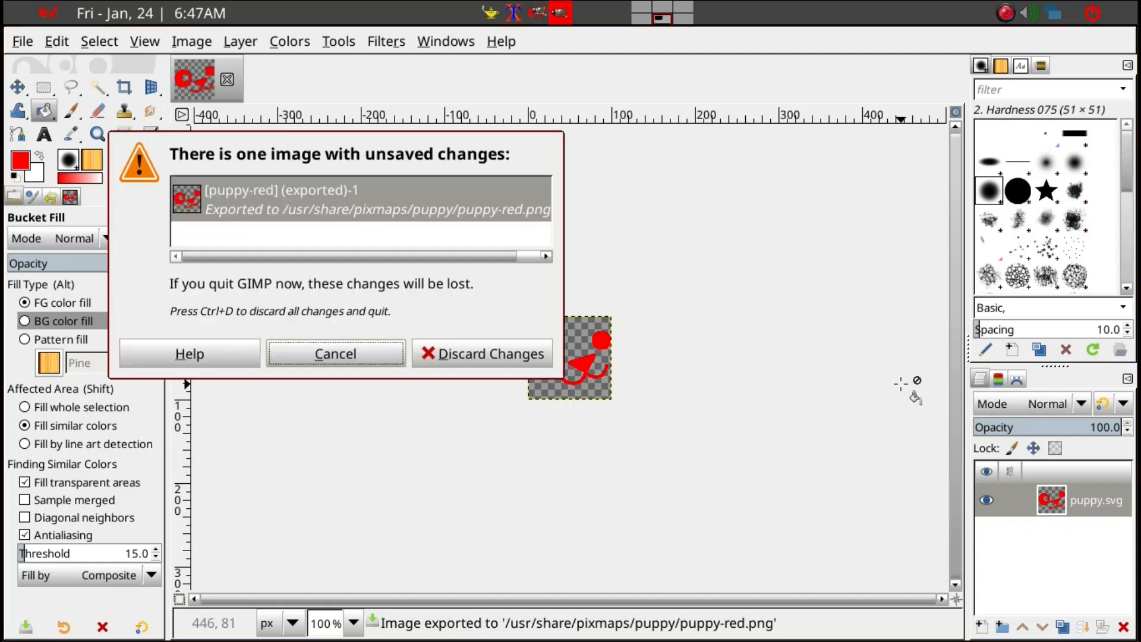
pyautogui.click(455, 359)
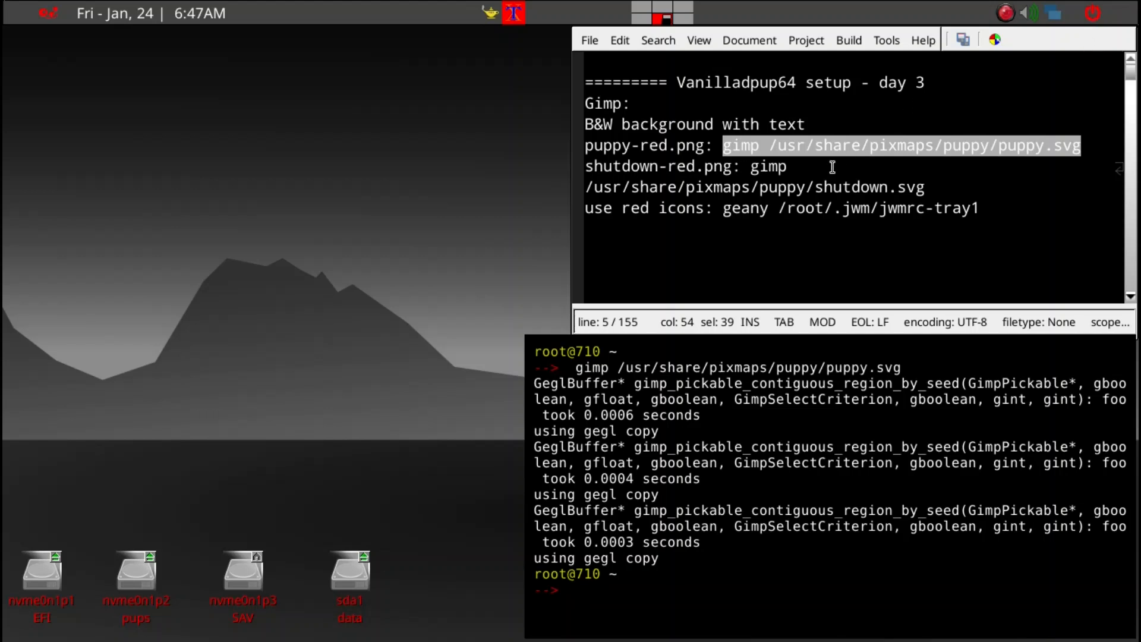
# Step: Copy the command "gimp /usr/share/pixmaps/puppy/shutdown.svg" from the setup notes and switch to the open terminal
pyautogui.moveTo(750, 167); pyautogui.dragTo(925, 188)
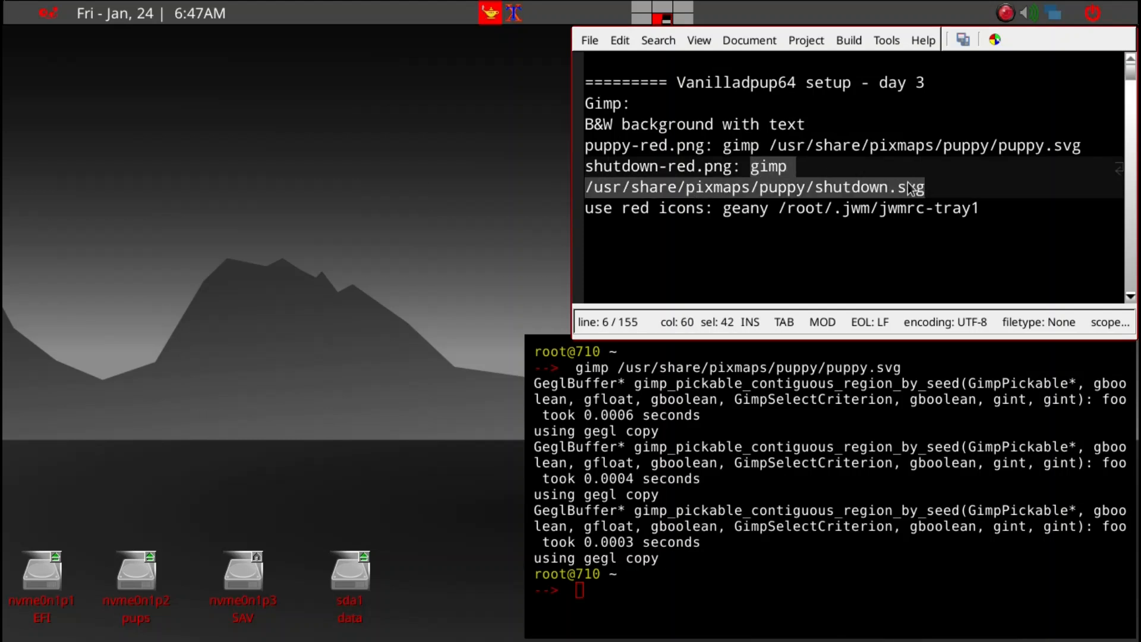
pyautogui.rightClick(821, 189)
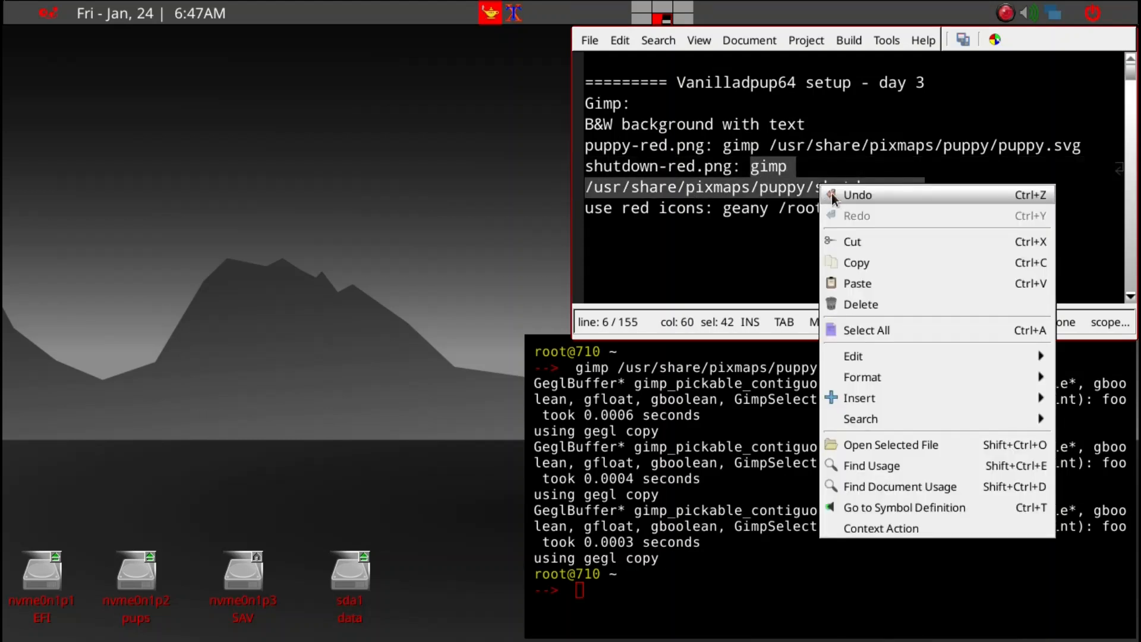
pyautogui.click(855, 260)
pyautogui.click(754, 595)
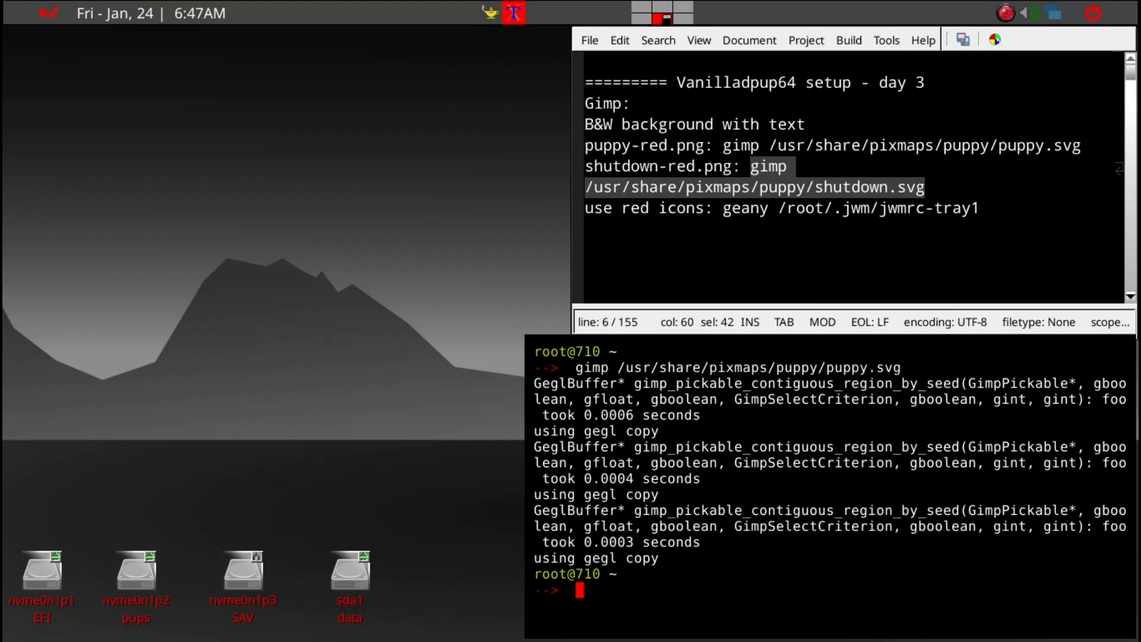
pyautogui.middleClick(657, 569)
pyautogui.press('BackSpace')
pyautogui.press('BackSpace')
pyautogui.press('BackSpace')
pyautogui.press('BackSpace')
pyautogui.press('BackSpace')
pyautogui.press('BackSpace')
pyautogui.press('BackSpace')
pyautogui.press('BackSpace')
pyautogui.press('BackSpace')
pyautogui.press('BackSpace')
pyautogui.press('BackSpace')
pyautogui.press('BackSpace')
pyautogui.press('BackSpace')
pyautogui.press('BackSpace')
pyautogui.press('BackSpace')
pyautogui.press('BackSpace')
pyautogui.press('BackSpace')
pyautogui.press('BackSpace')
pyautogui.press('BackSpace')
pyautogui.press('BackSpace')
pyautogui.press('BackSpace')
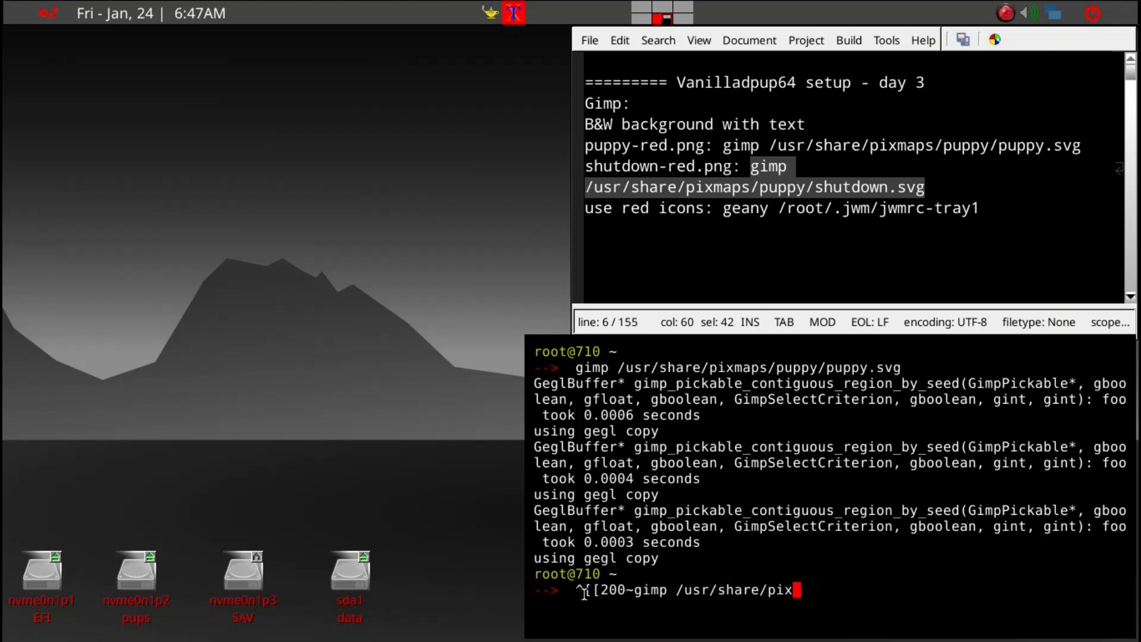
pyautogui.press('BackSpace')
pyautogui.press('BackSpace')
pyautogui.press('BackSpace')
pyautogui.press('BackSpace')
pyautogui.press('BackSpace')
pyautogui.press('BackSpace')
pyautogui.press('BackSpace')
pyautogui.press('BackSpace')
pyautogui.press('BackSpace')
pyautogui.press('BackSpace')
pyautogui.press('BackSpace')
pyautogui.press('BackSpace')
# Step: Run the copied shutdown.svg command in the terminal and import the icon into GIMP at 100 × 100 px
pyautogui.middleClick(591, 601)
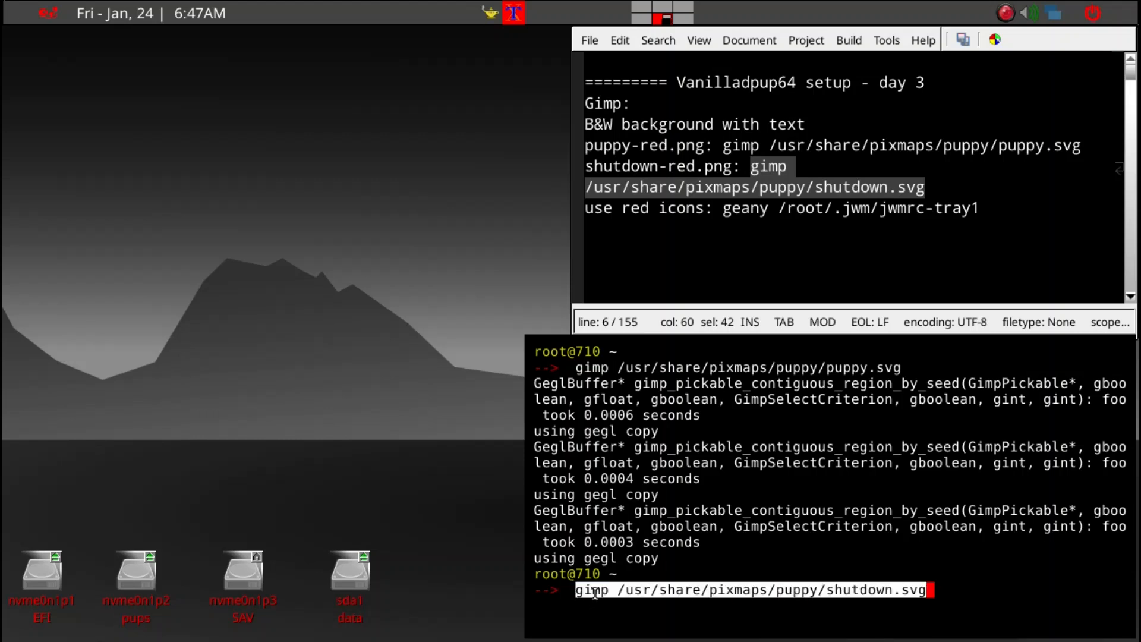
pyautogui.press('Right')
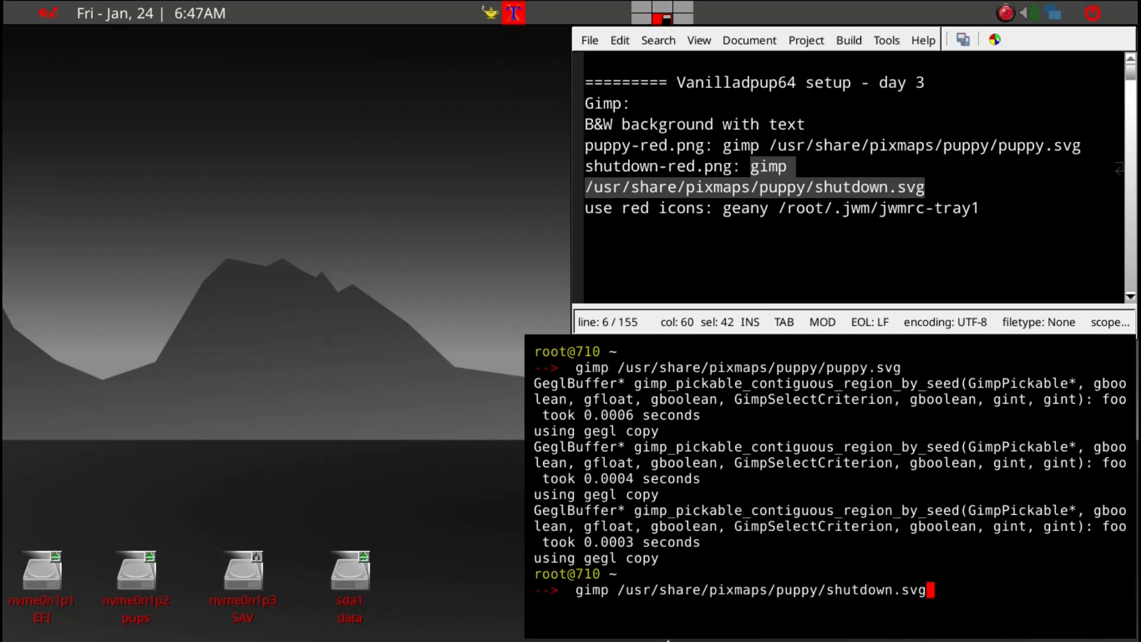
pyautogui.press('Return')
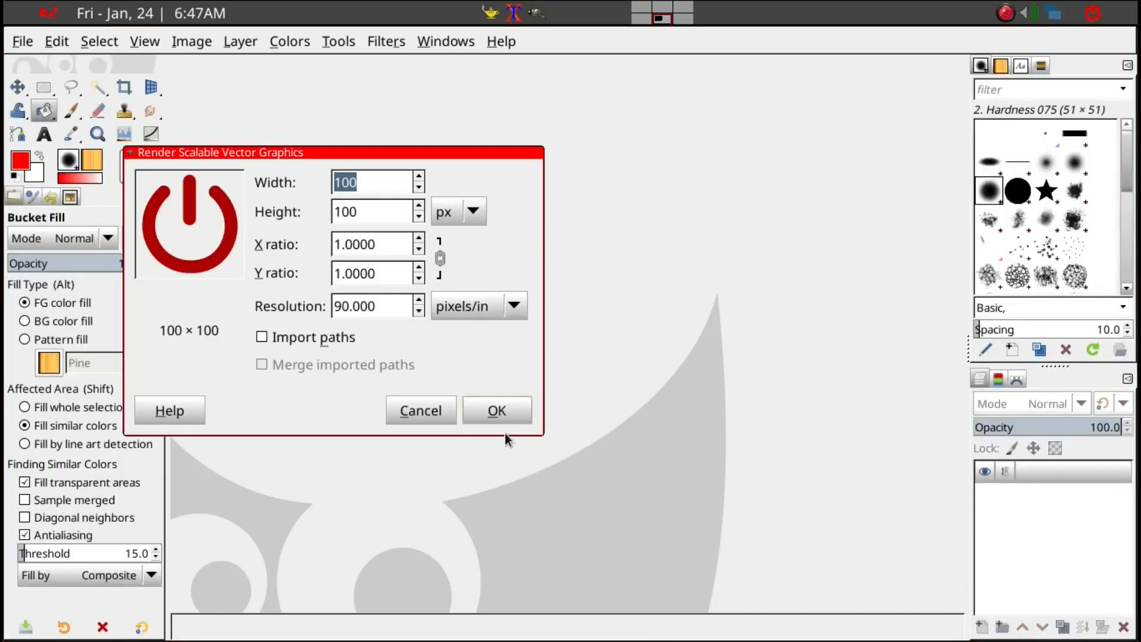
pyautogui.click(505, 411)
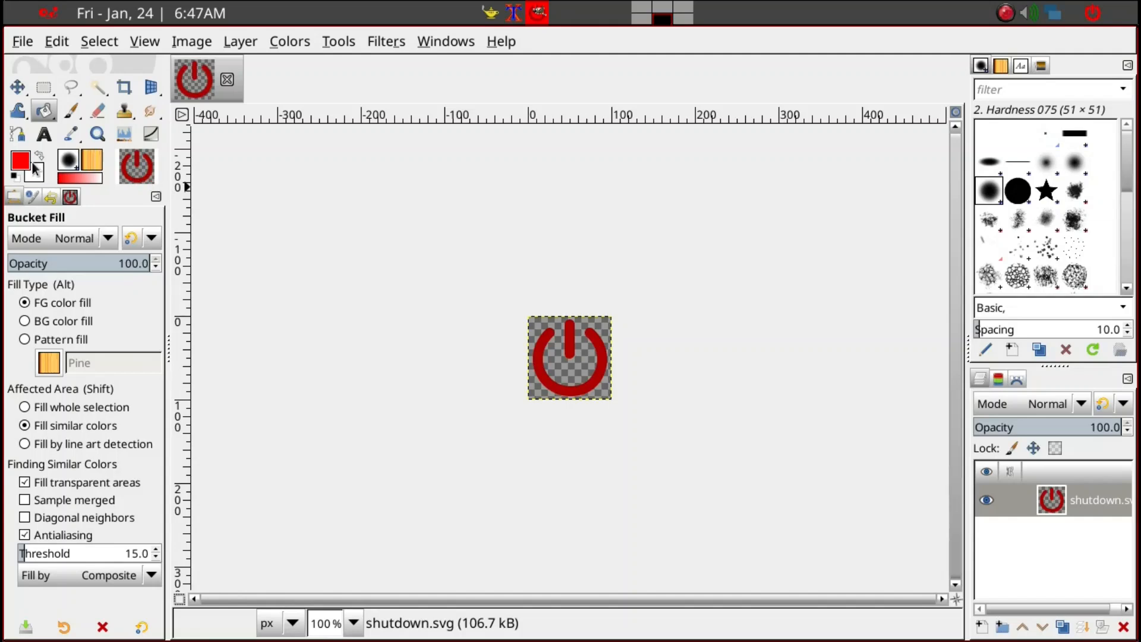
# Step: Bucket-fill the ring and the vertical bar of the shutdown icon with the red foreground colour
pyautogui.click(45, 113)
pyautogui.click(539, 353)
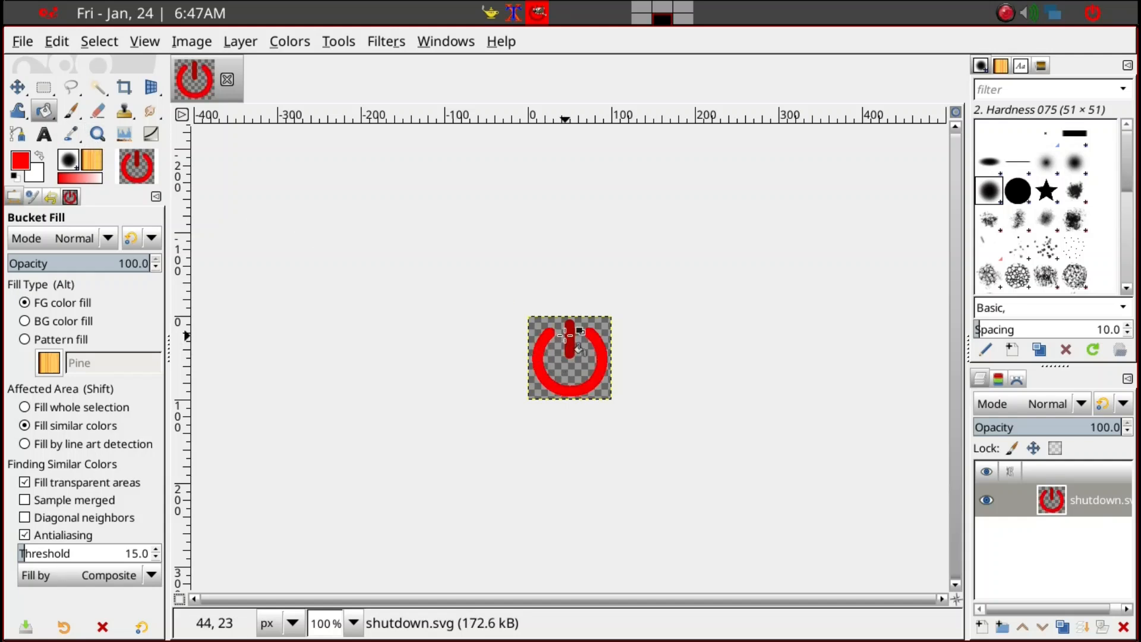
pyautogui.click(572, 342)
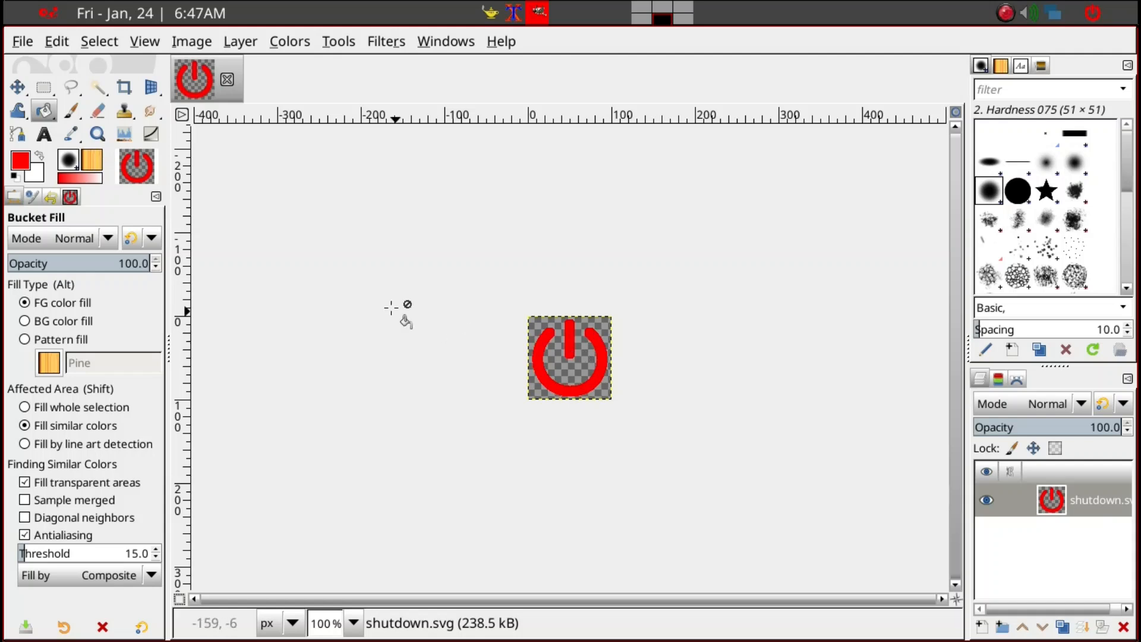
# Step: Export the icon as shutdown-red.png in /usr/share/pixmaps/puppy, replacing the existing file, and quit GIMP discarding the unsaved changes
pyautogui.click(20, 45)
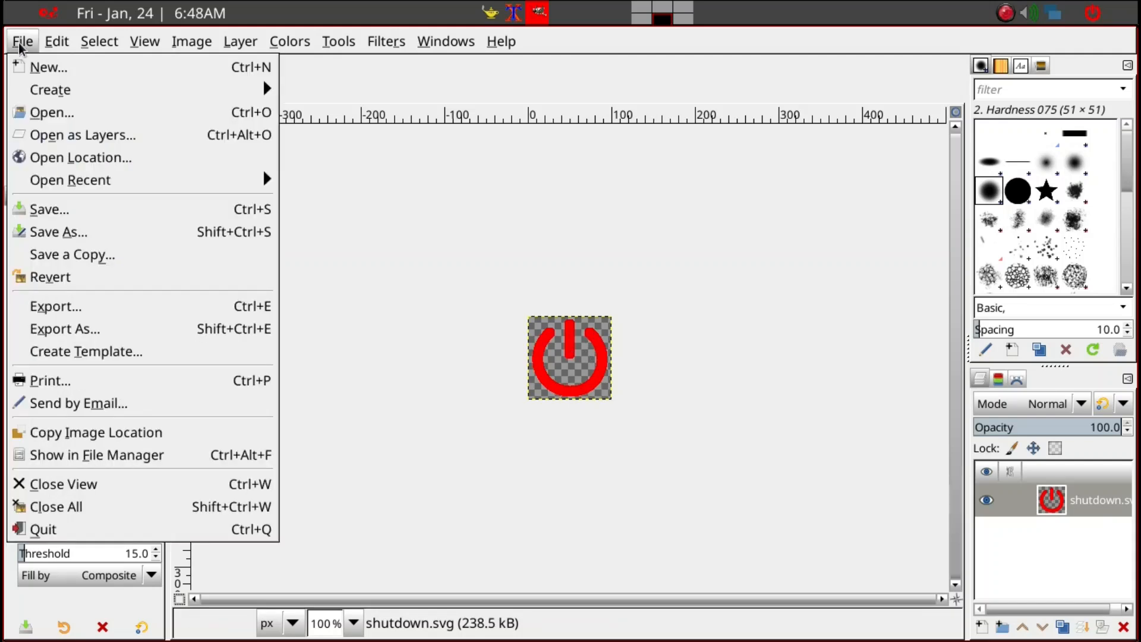
pyautogui.click(70, 337)
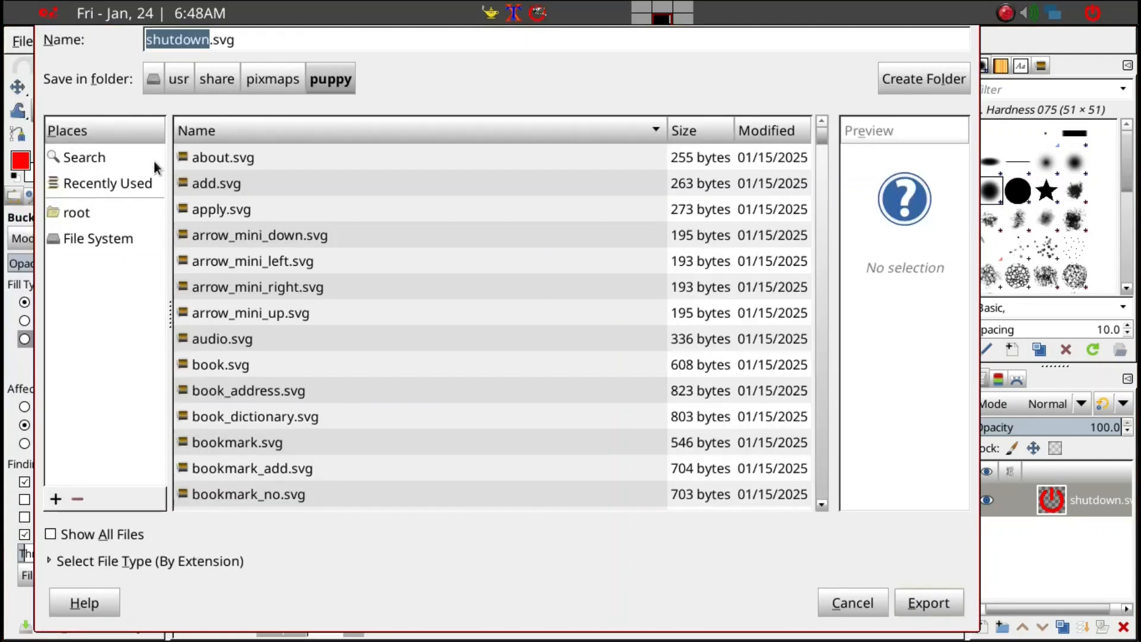
pyautogui.press('Right')
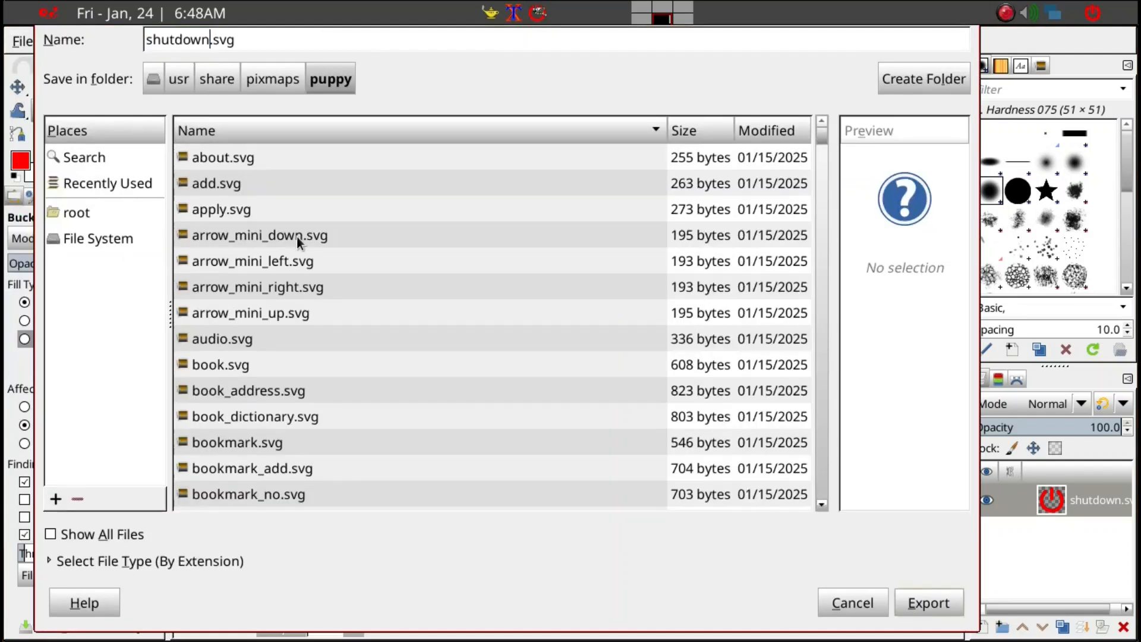
pyautogui.write('-red')
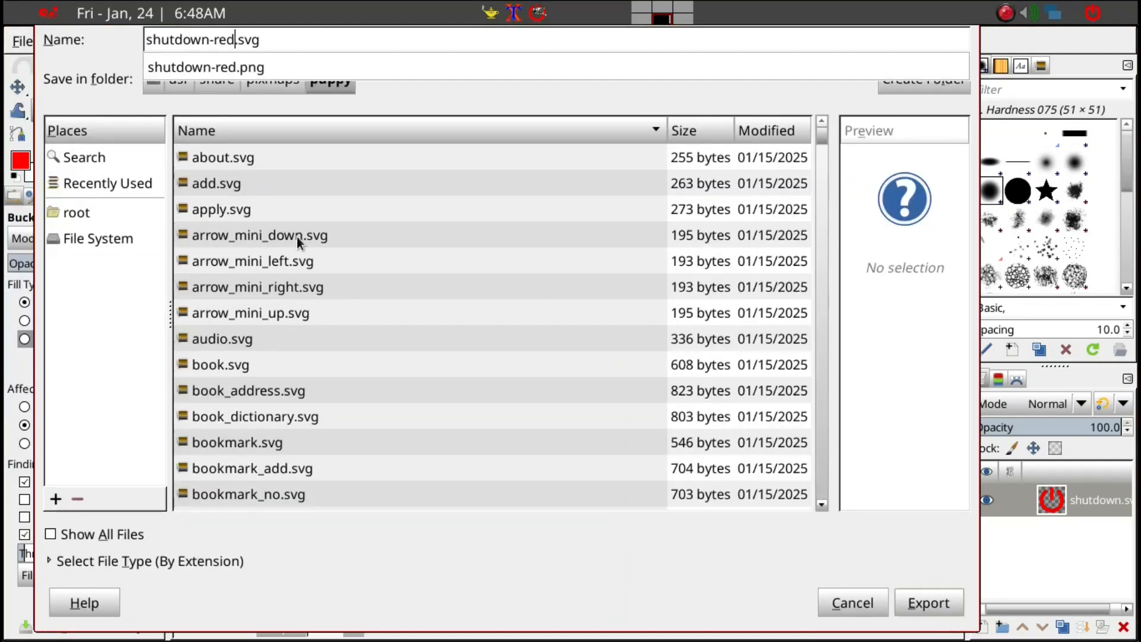
pyautogui.press('Right')
pyautogui.press('Delete')
pyautogui.press('Delete')
pyautogui.write('pn')
pyautogui.click(940, 608)
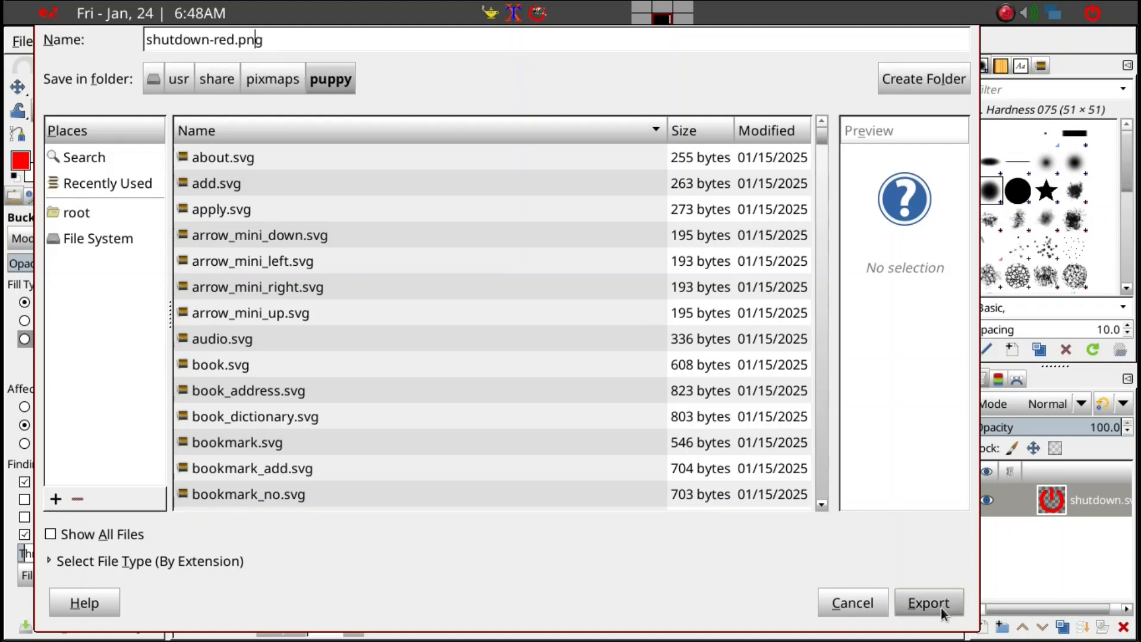
pyautogui.click(935, 607)
pyautogui.click(662, 385)
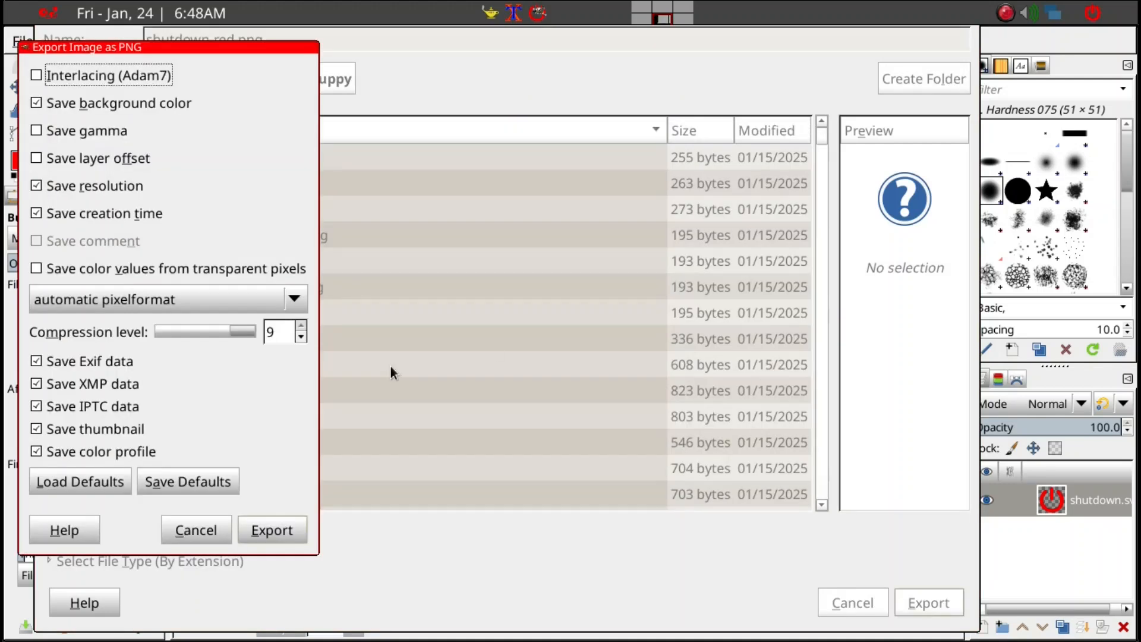
pyautogui.click(291, 530)
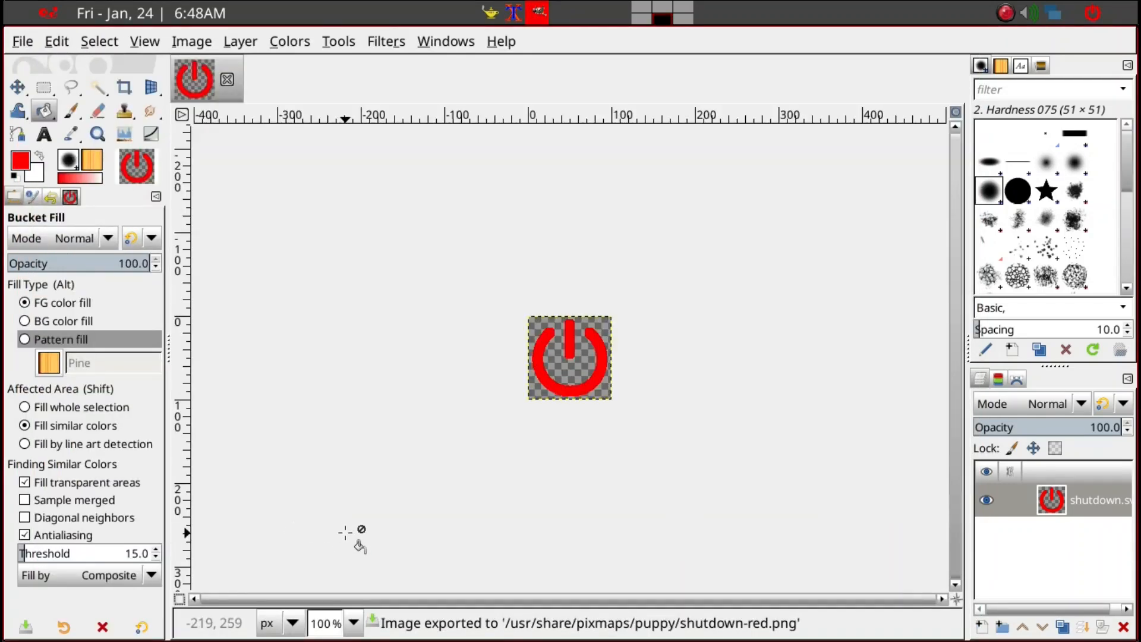
pyautogui.hotkey('ctrl', 'q')
pyautogui.click(374, 288)
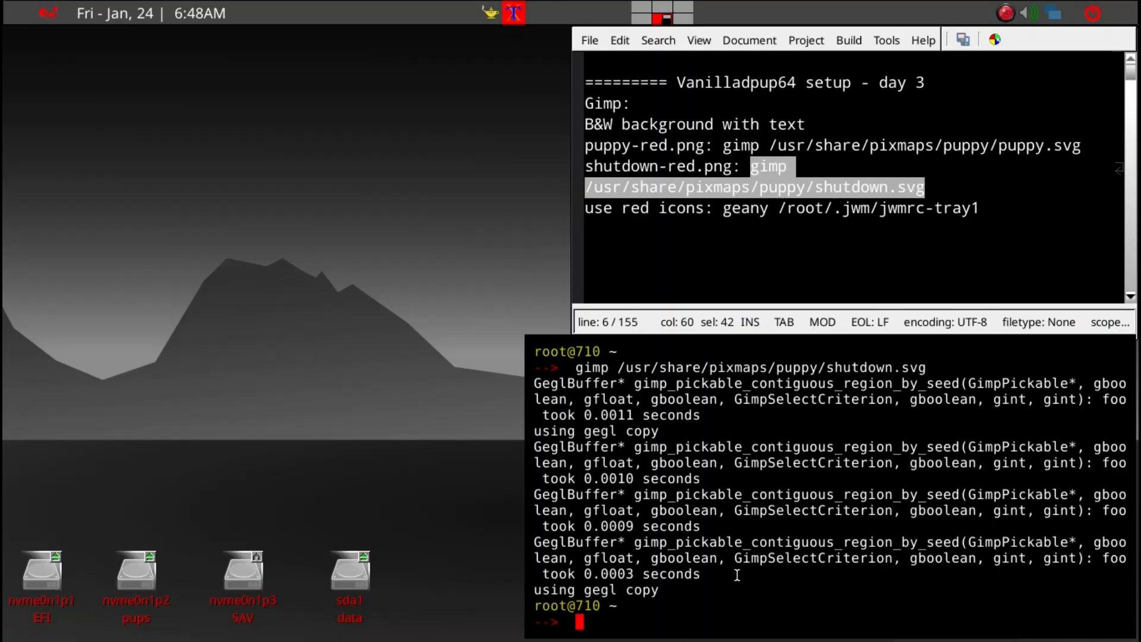
# Step: Close the terminal with the command "x" and maximise the text editor window with the setup notes
pyautogui.write('x')
pyautogui.press('Return')
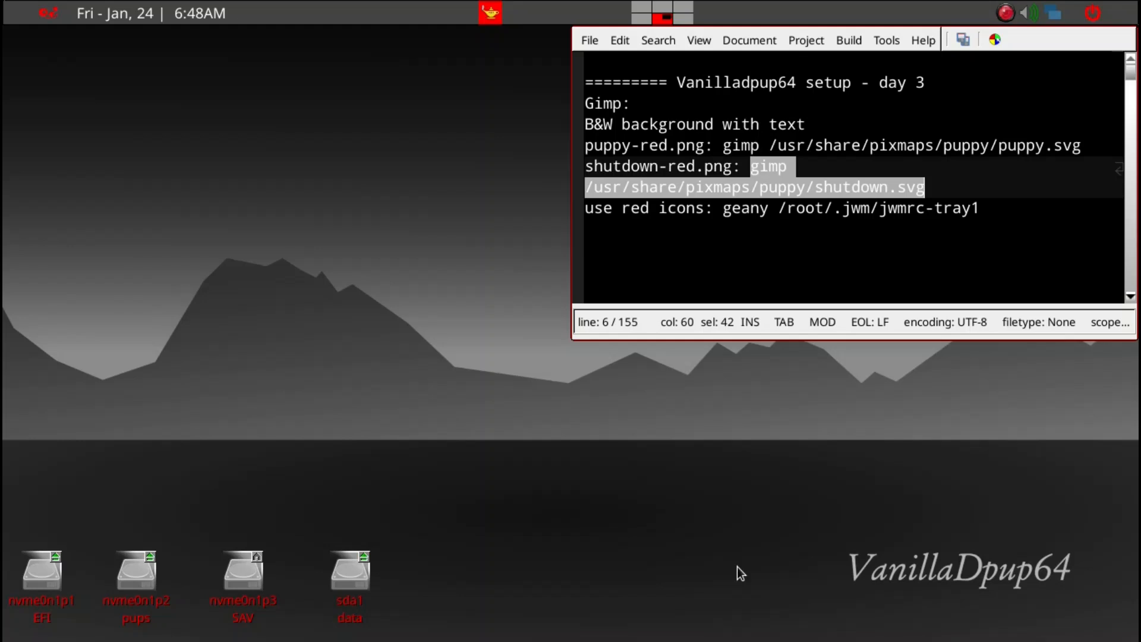
pyautogui.click(770, 272)
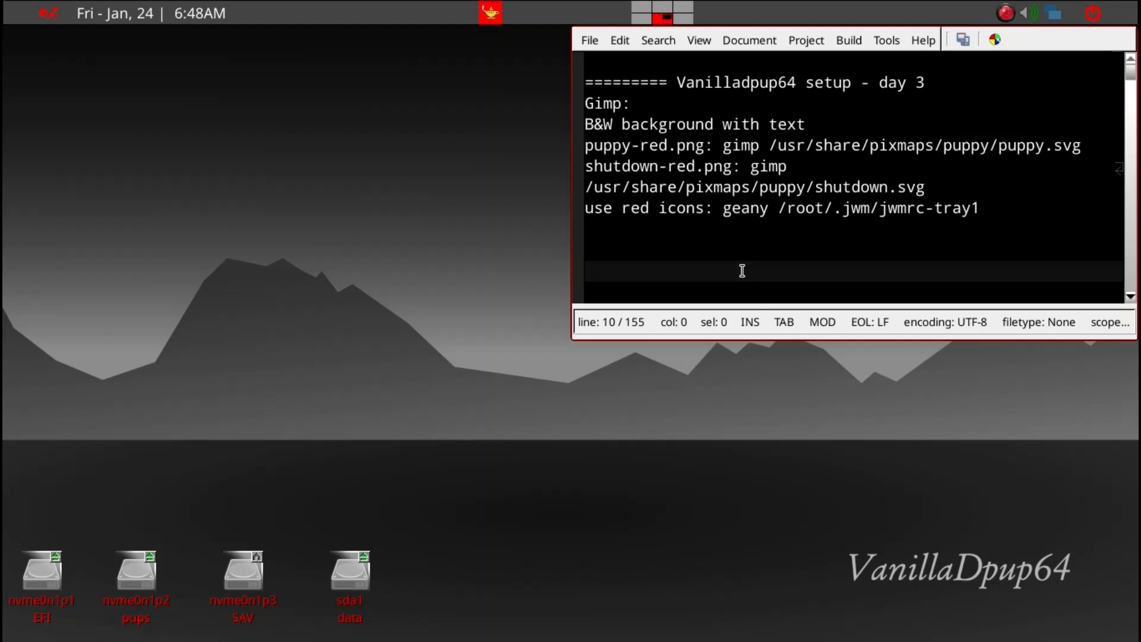
pyautogui.hotkey('alt', 'F10')
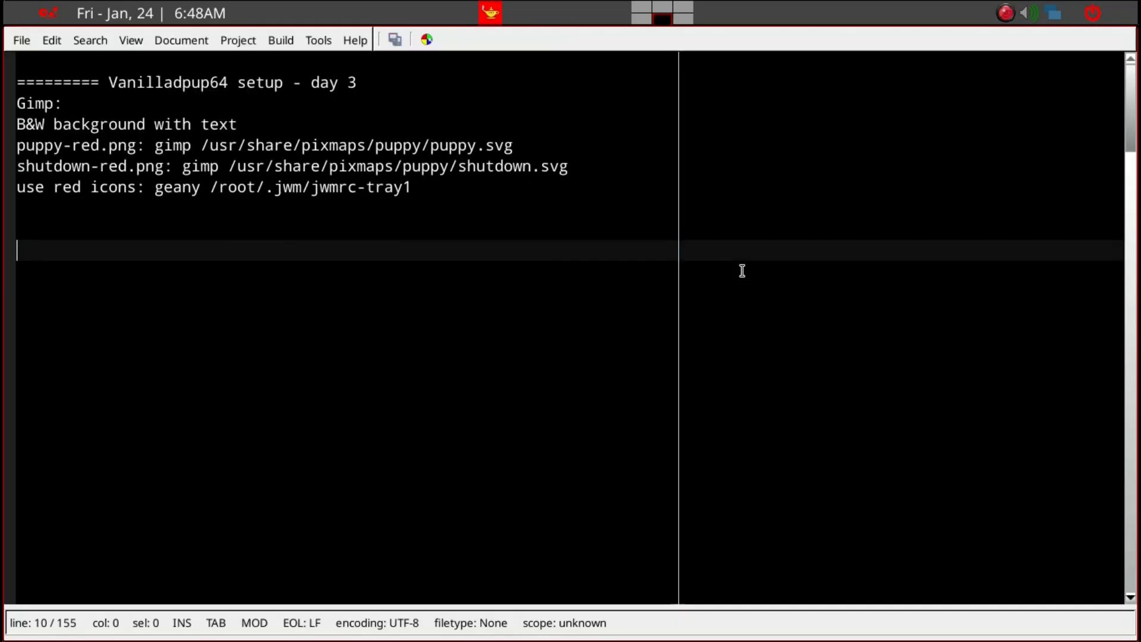
# Step: Show the sidebar, open jwmrc-tray1 and check the puppy-red.png and shutdown-red.png icon paths in its two TrayButton entries
pyautogui.hotkey('alt', 'v')
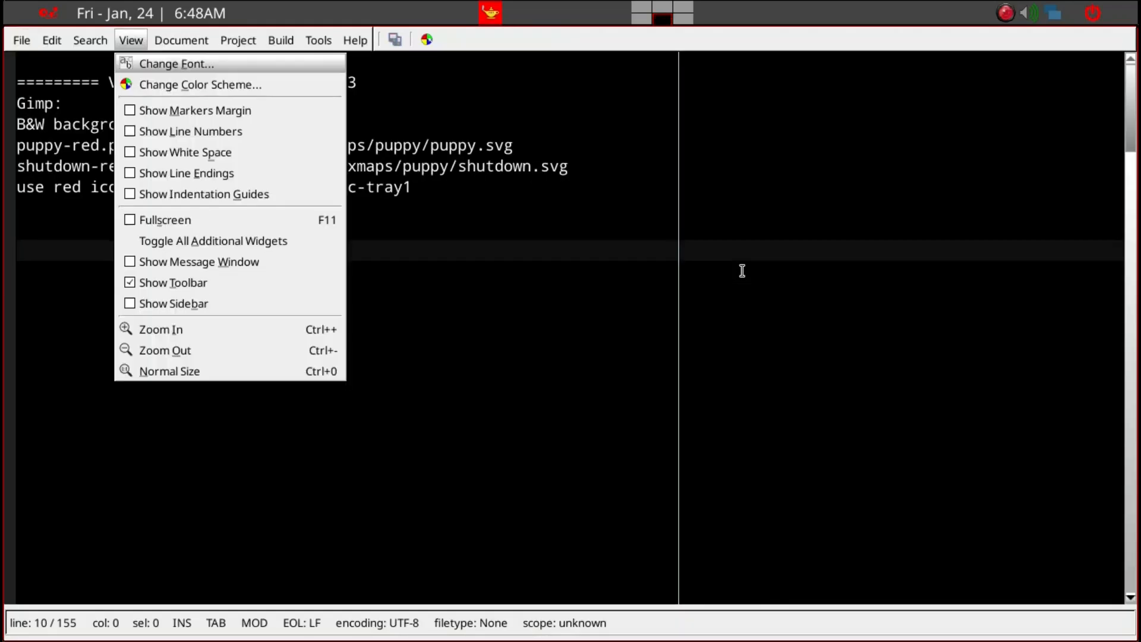
pyautogui.press('b')
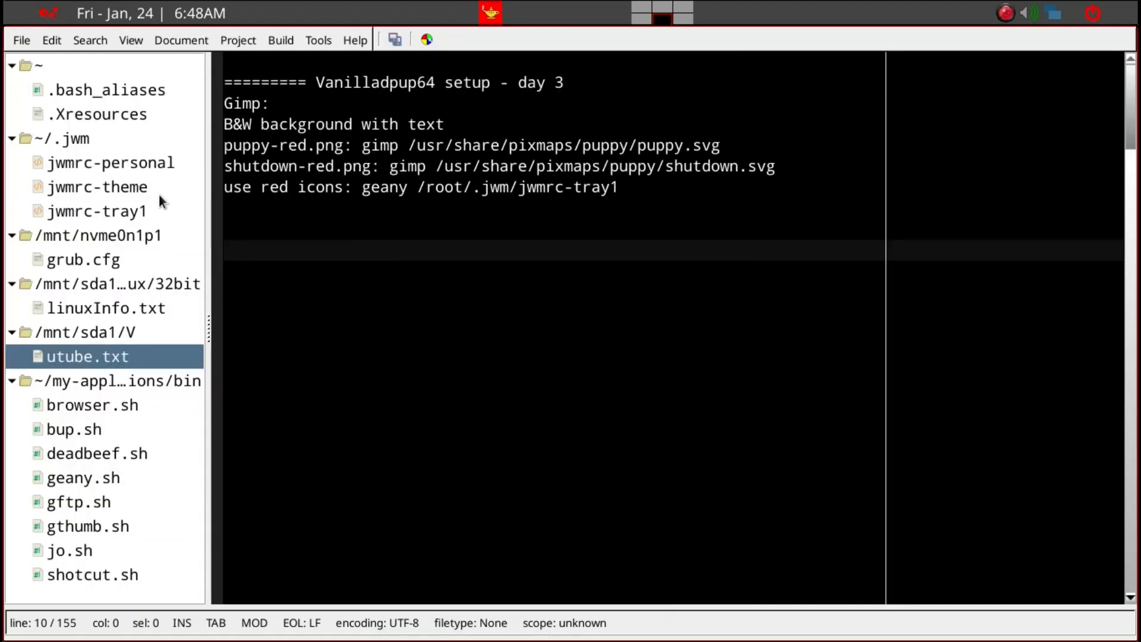
pyautogui.click(140, 212)
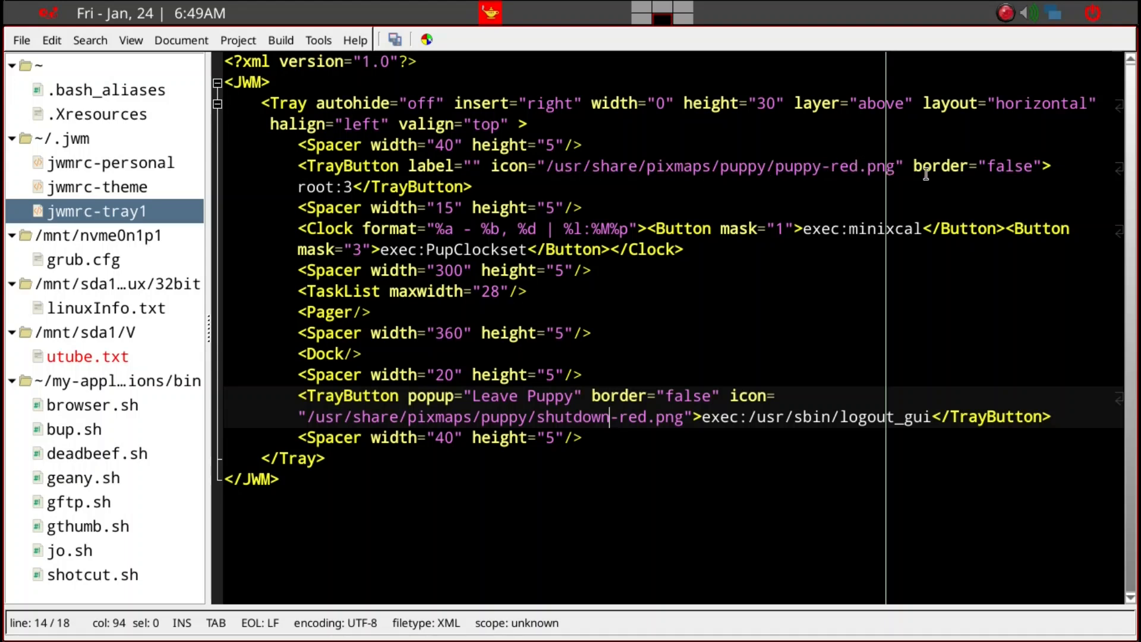
pyautogui.click(895, 166)
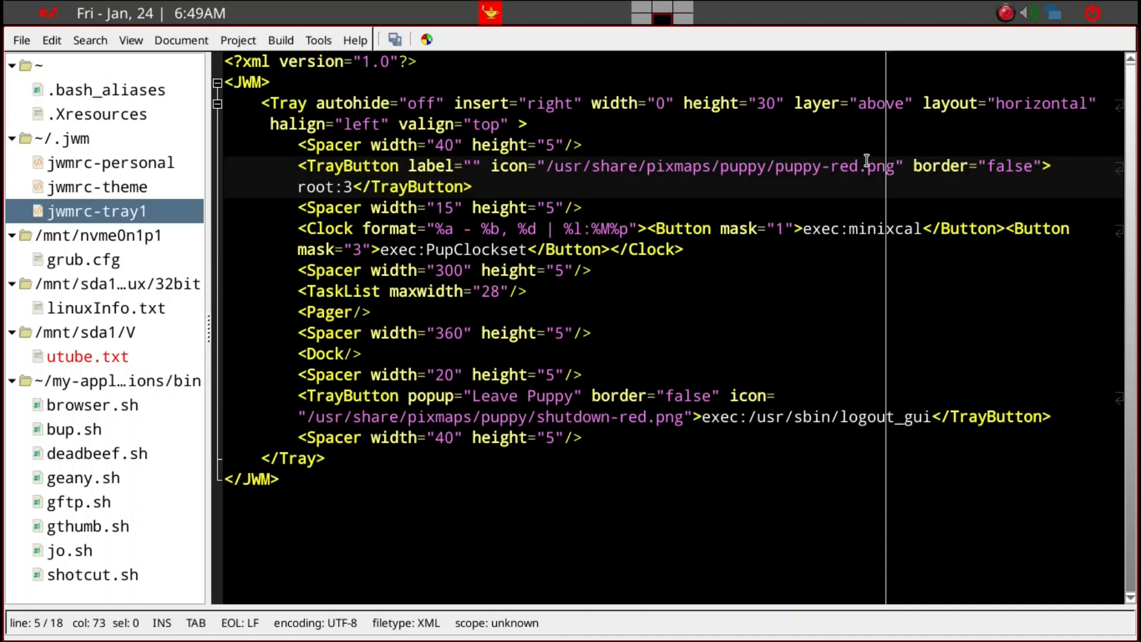
pyautogui.click(513, 418)
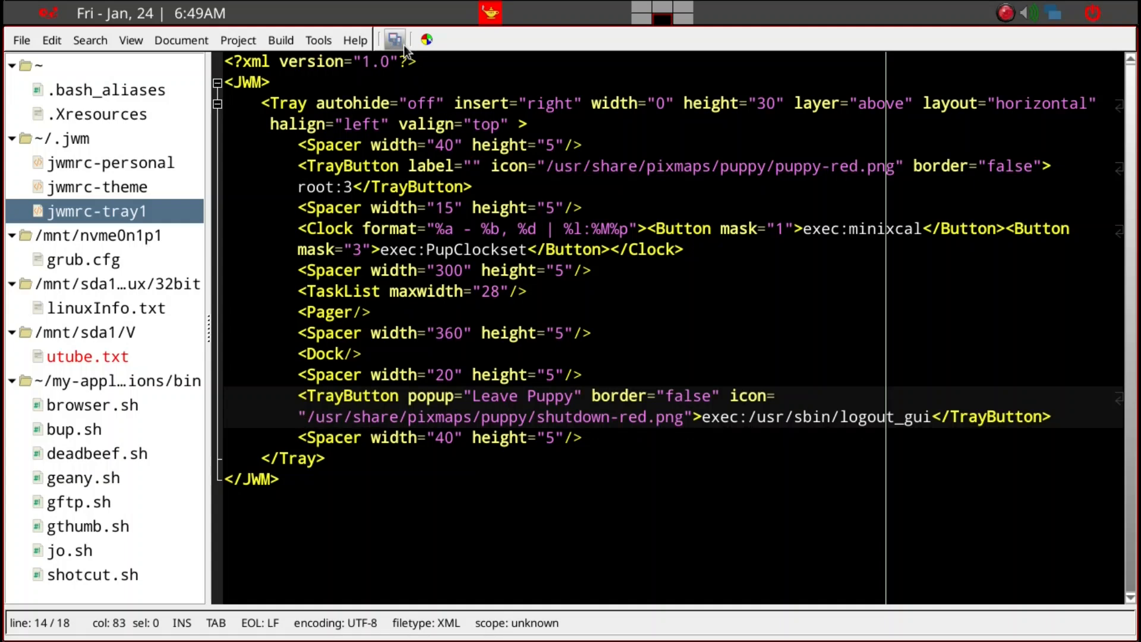
# Step: Save all open files and quit the text editor
pyautogui.click(404, 45)
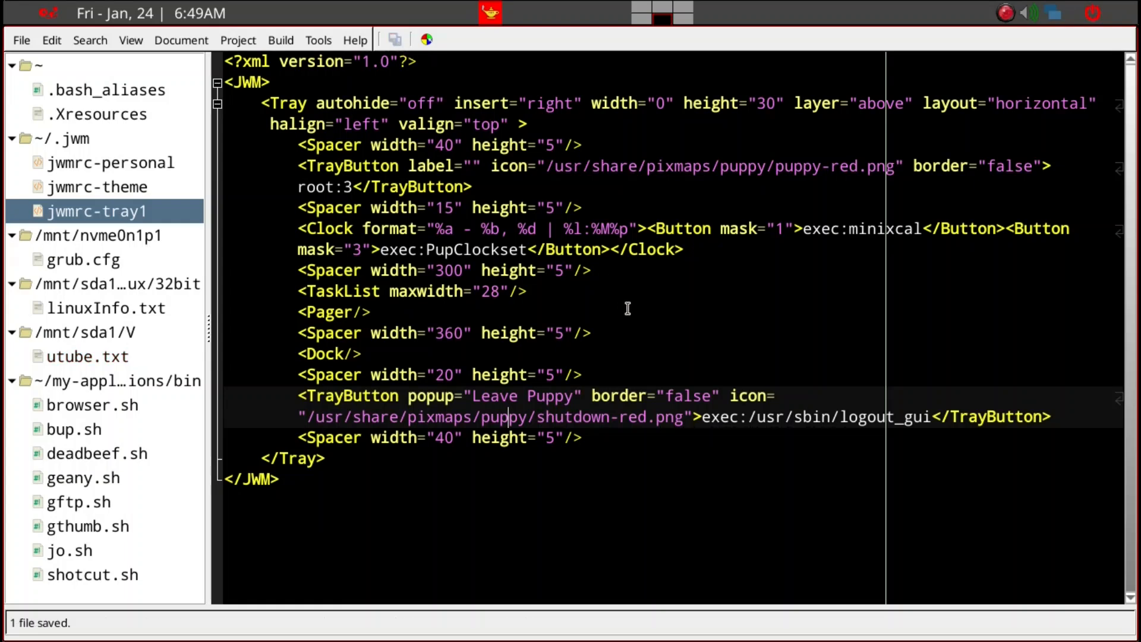
pyautogui.hotkey('ctrl', 'q')
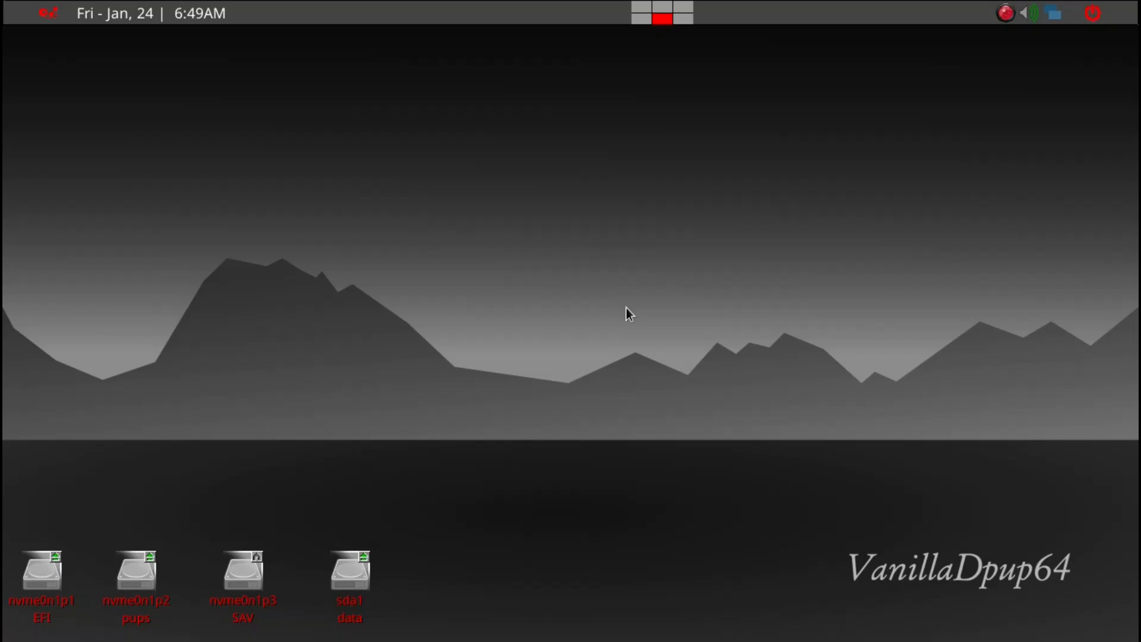
# Step: Restart the window manager from a new terminal with "jwm -restart &", and close the terminal with "exit"
pyautogui.hotkey('ctrl', 'alt', 't')
pyautogui.write('jwm')
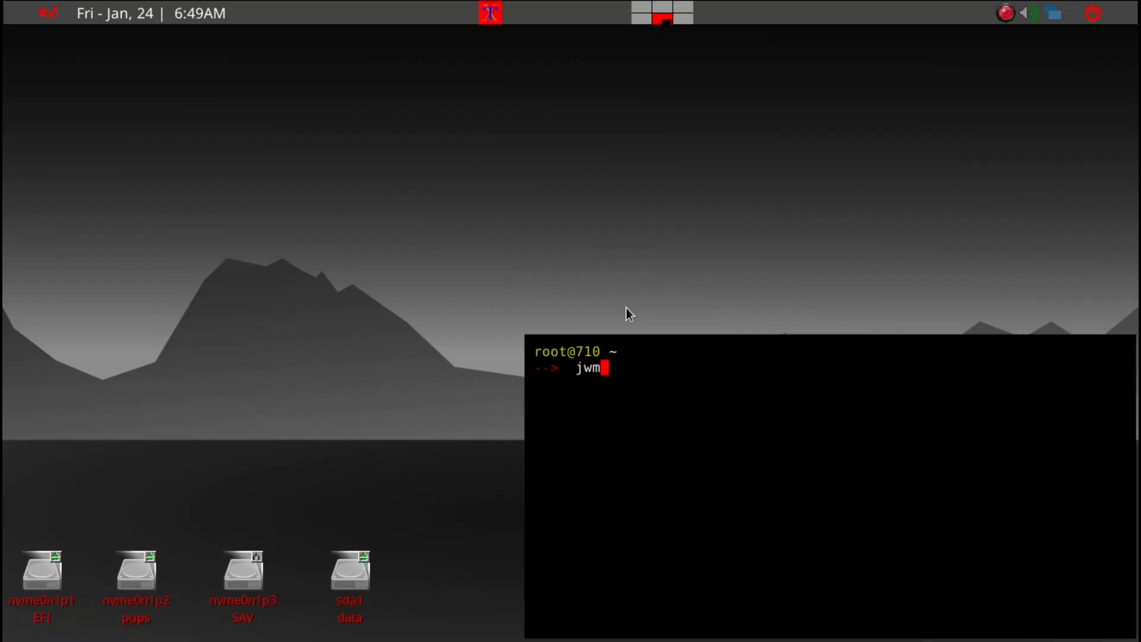
pyautogui.write(' -restart &')
pyautogui.press('Return')
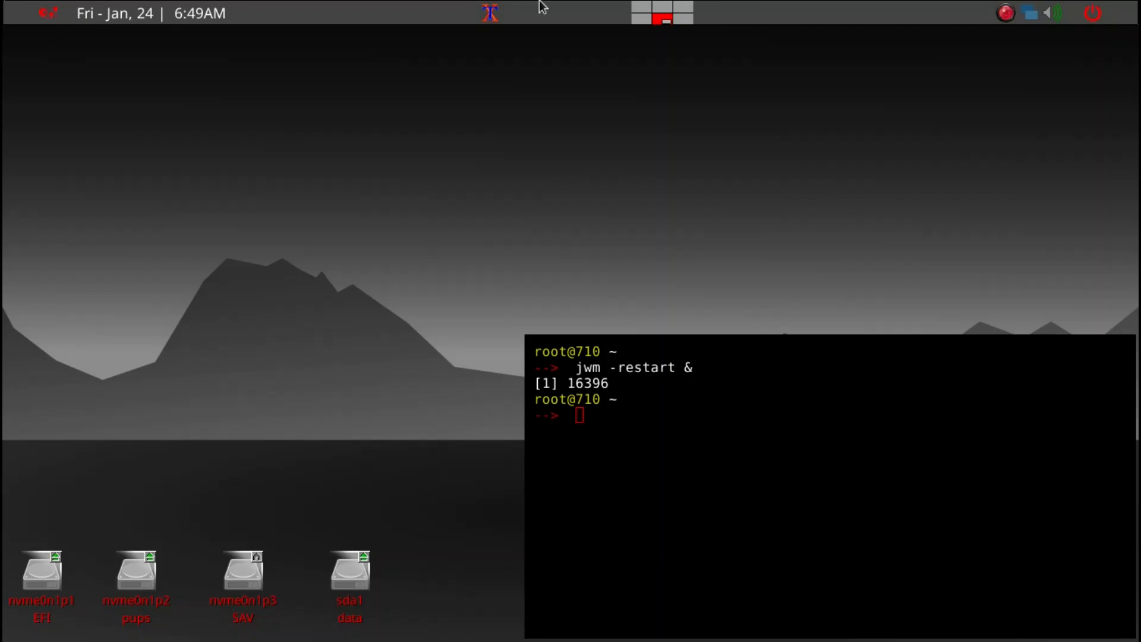
pyautogui.click(941, 404)
pyautogui.write('exit')
pyautogui.press('Return')
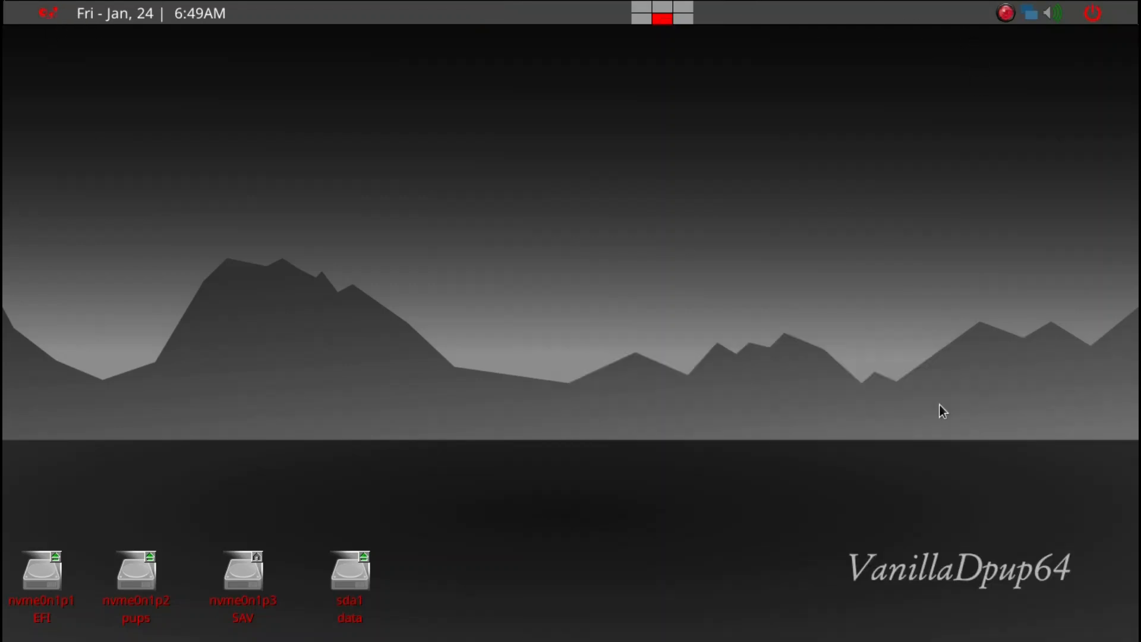